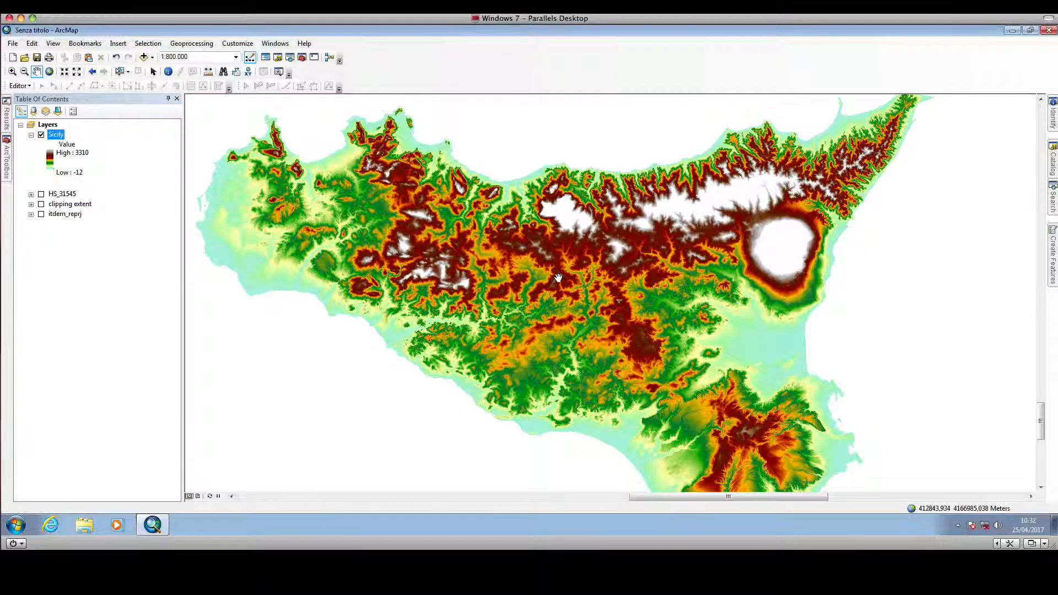
pyautogui.moveTo(609, 295); pyautogui.dragTo(604, 280)
pyautogui.moveTo(530, 269); pyautogui.dragTo(534, 279)
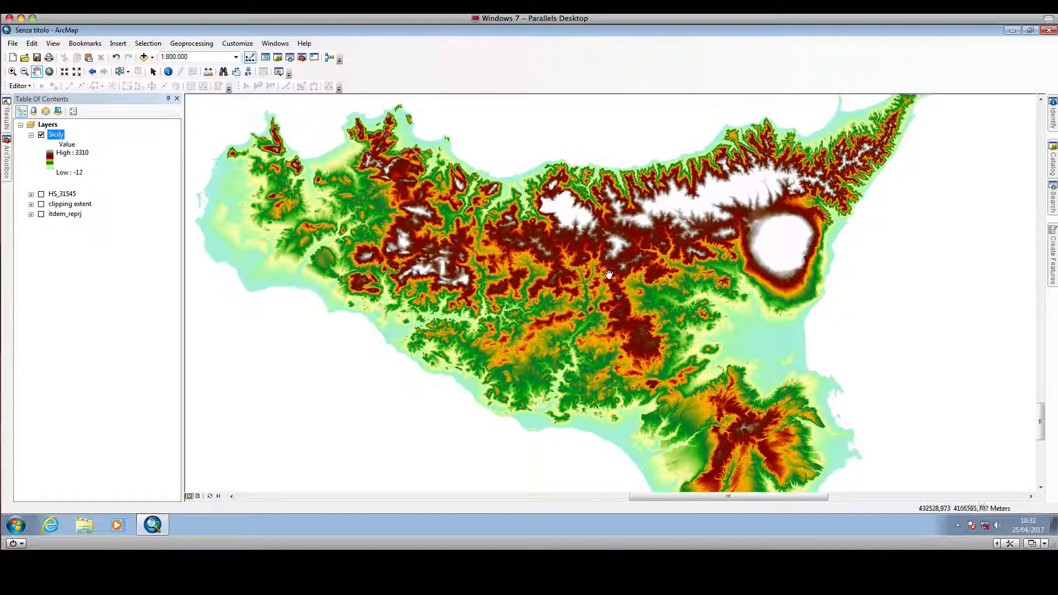
pyautogui.moveTo(659, 357); pyautogui.dragTo(657, 353)
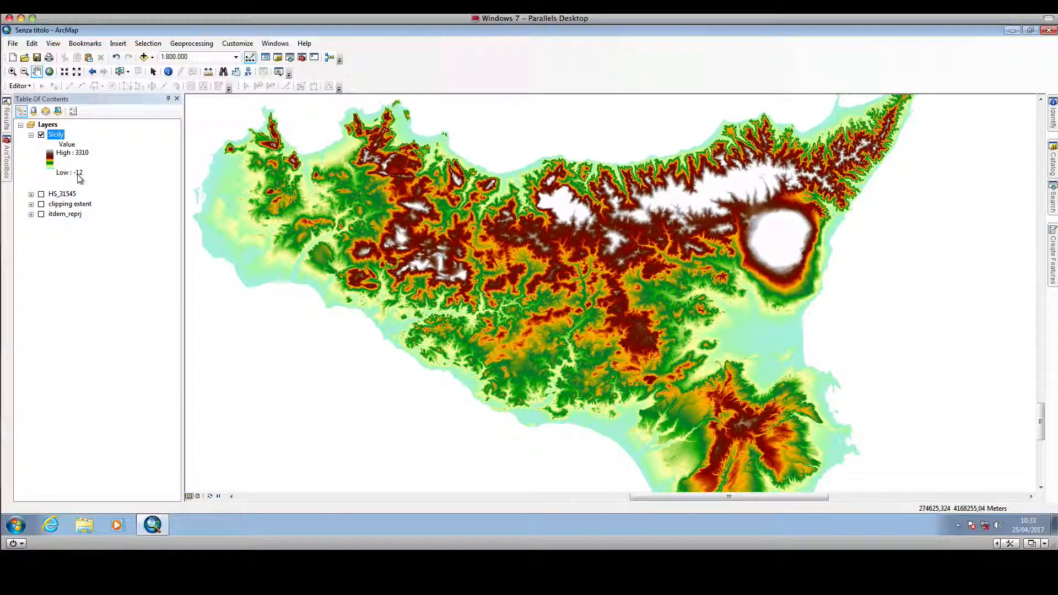
pyautogui.moveTo(630, 268); pyautogui.dragTo(625, 276)
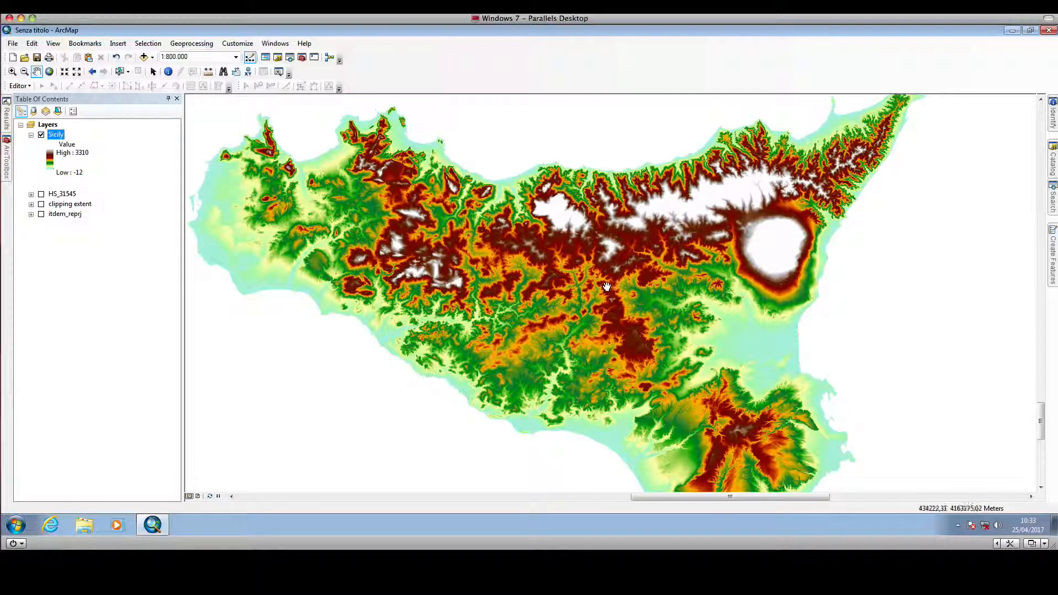
pyautogui.moveTo(611, 289); pyautogui.dragTo(614, 280)
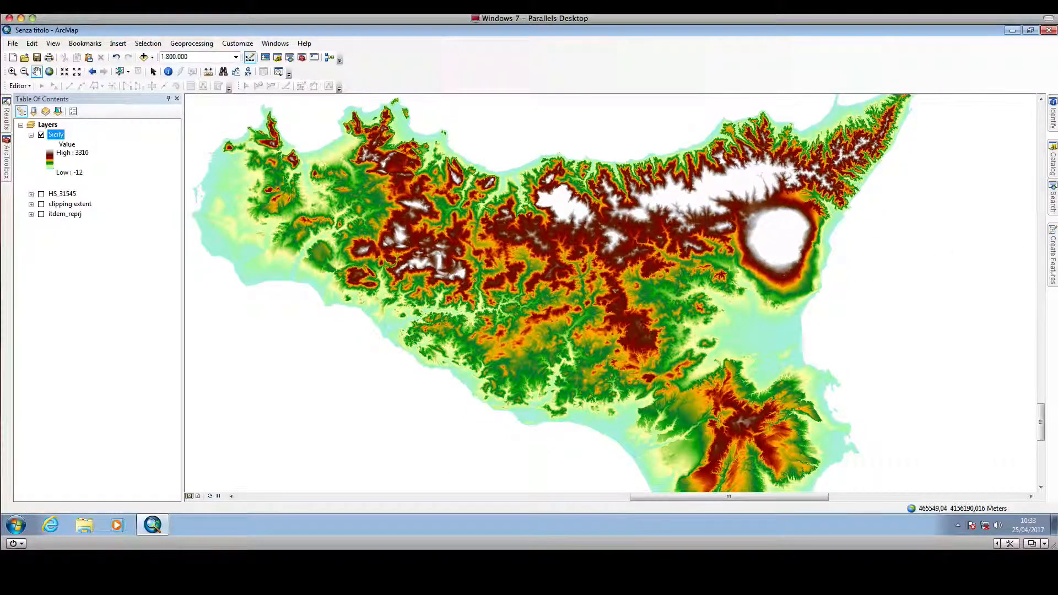
# - Search for the Raster Calculator (Spatial Analyst) tool and open it
pyautogui.click(1052, 197)
pyautogui.click(877, 142)
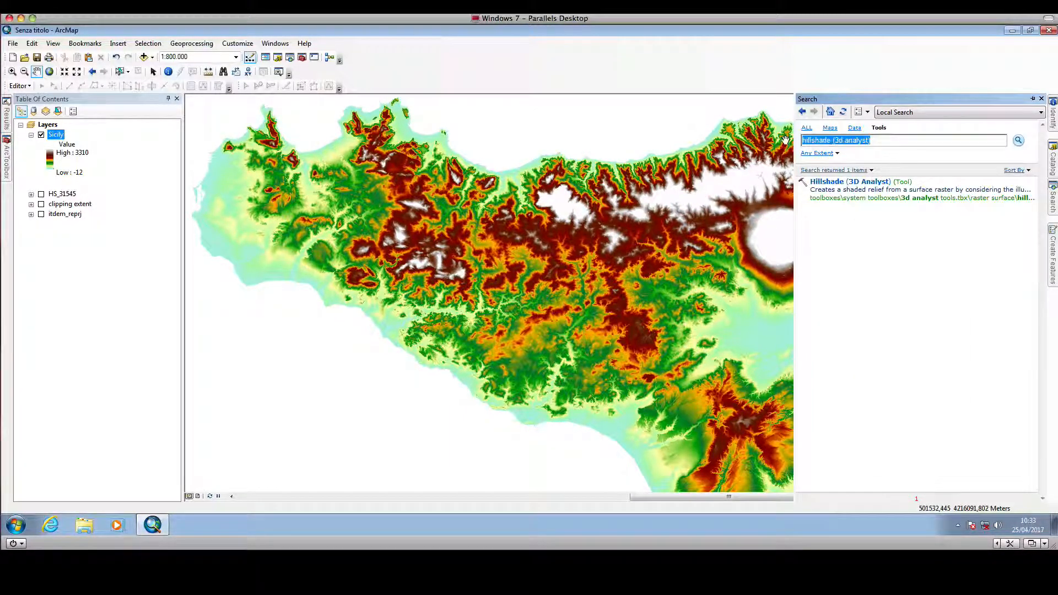
pyautogui.write('raster calc')
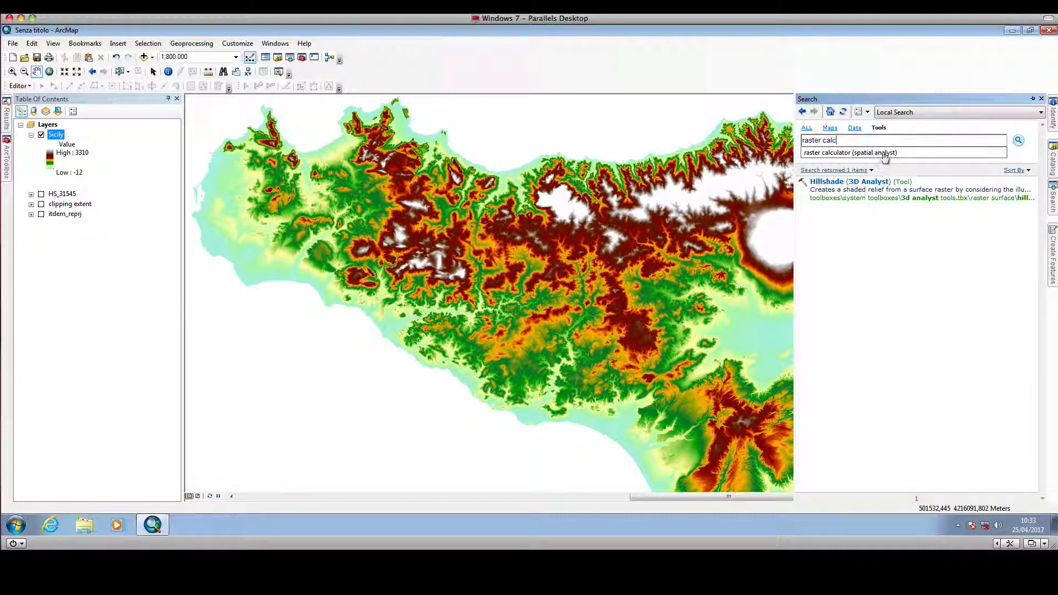
pyautogui.click(884, 153)
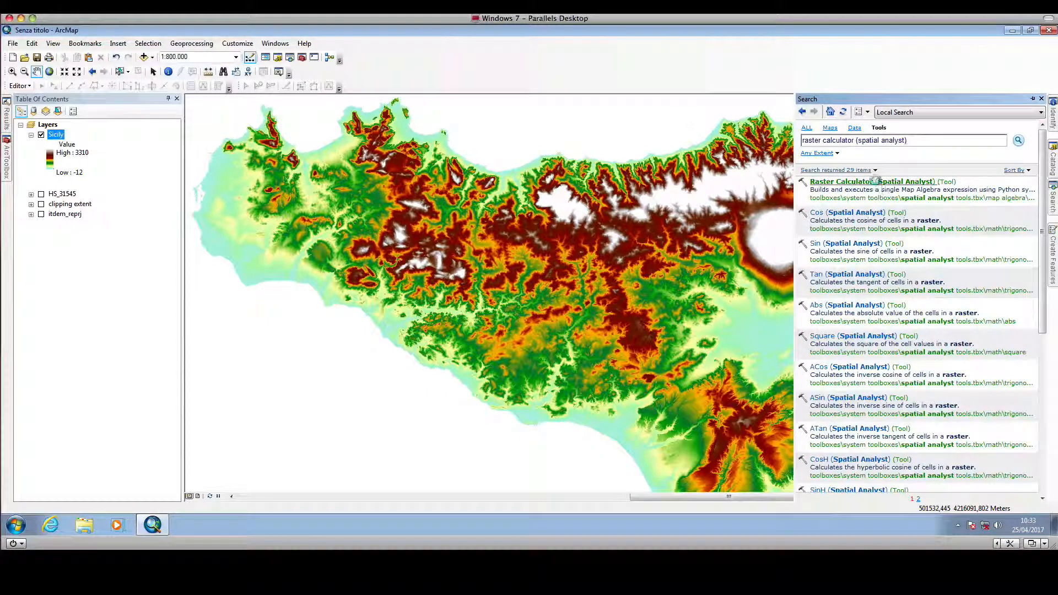
pyautogui.click(876, 182)
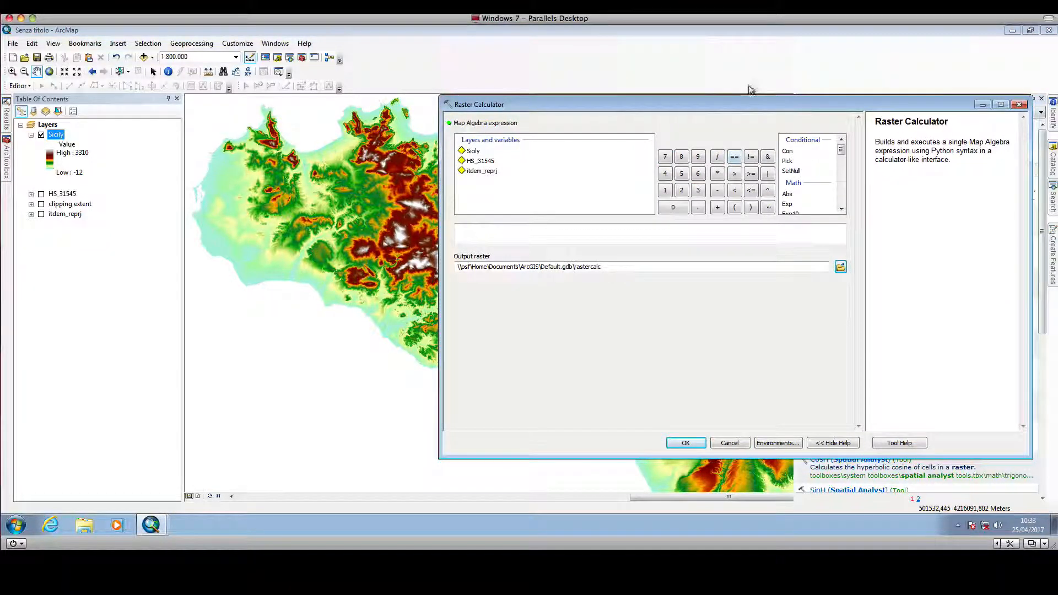
# - Build the map algebra expression "Sicily" == 3310 in the Raster Calculator
pyautogui.moveTo(728, 101); pyautogui.dragTo(867, 150)
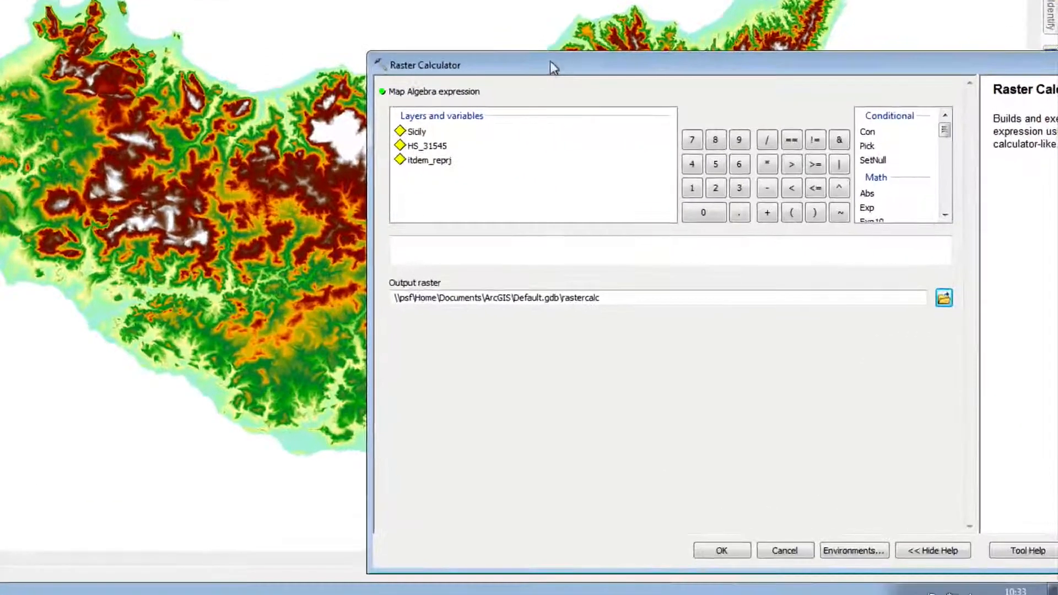
pyautogui.moveTo(657, 127); pyautogui.dragTo(648, 87)
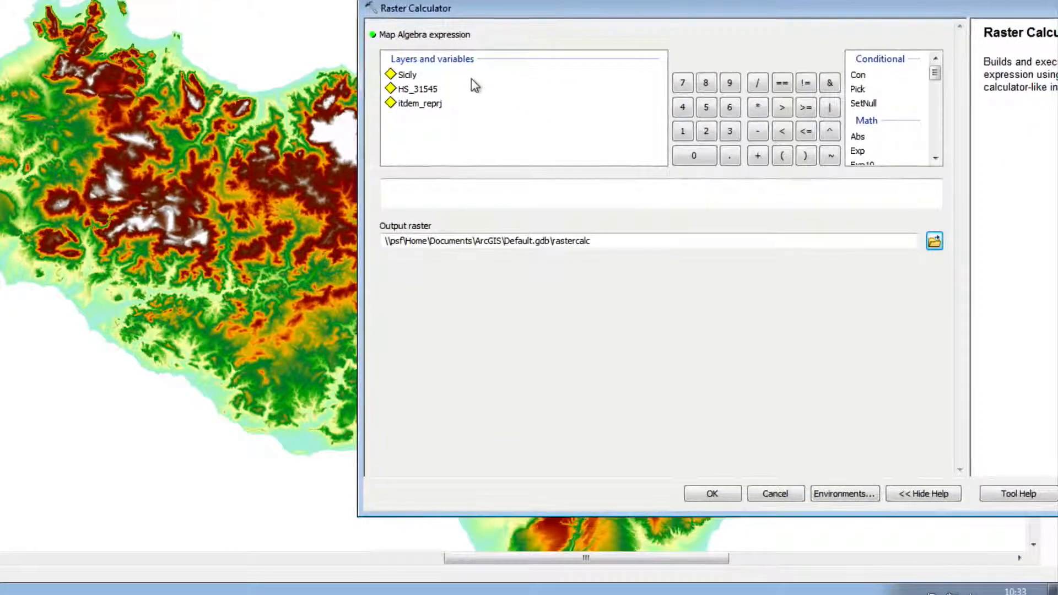
pyautogui.moveTo(524, 8); pyautogui.dragTo(615, 16)
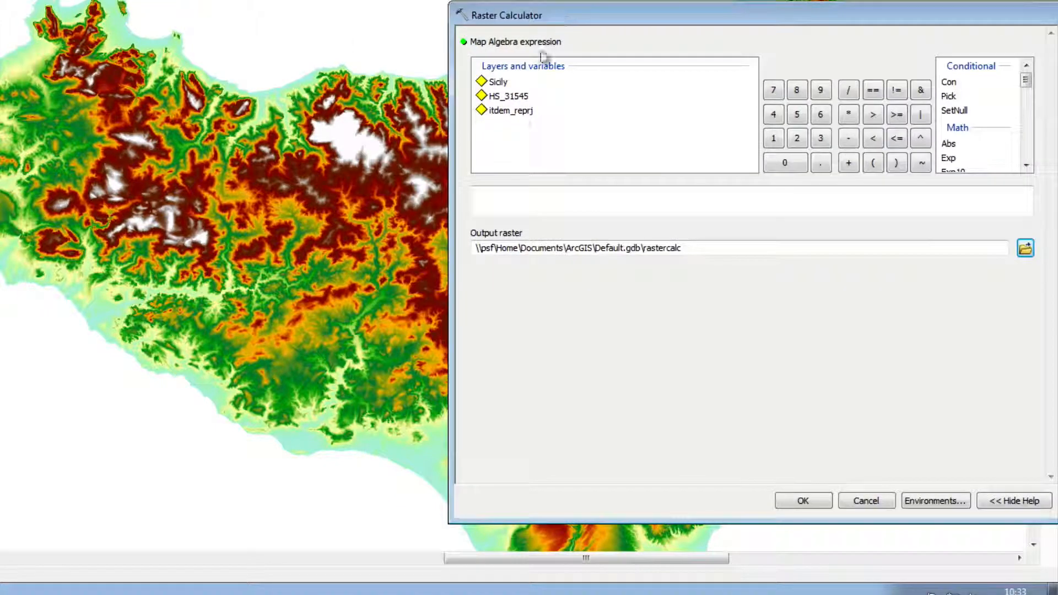
pyautogui.doubleClick(501, 81)
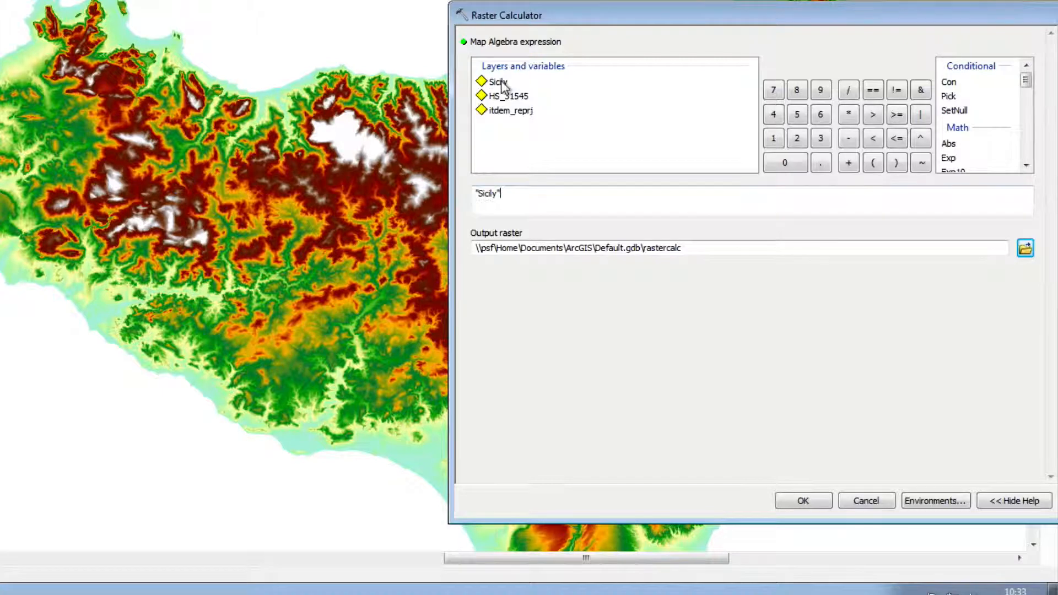
pyautogui.moveTo(715, 14); pyautogui.dragTo(644, 0)
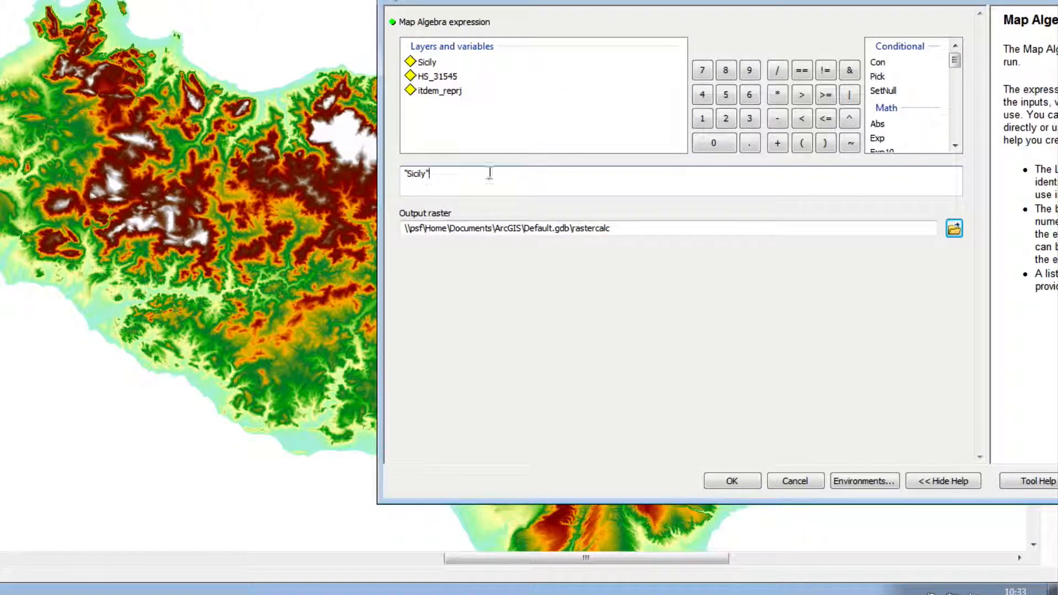
pyautogui.moveTo(578, 6); pyautogui.dragTo(359, 33)
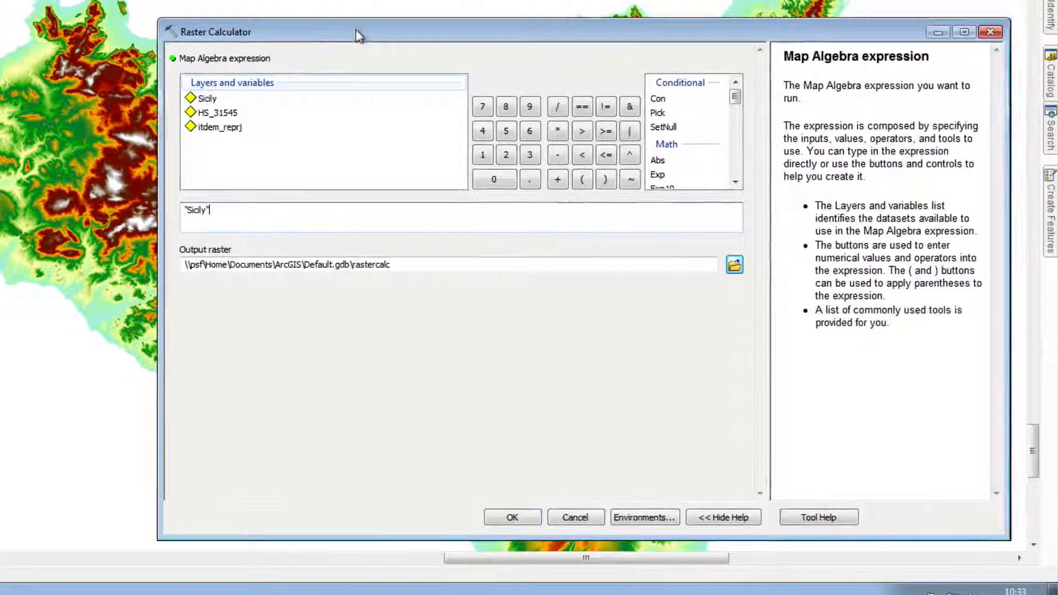
pyautogui.moveTo(473, 14); pyautogui.dragTo(459, 191)
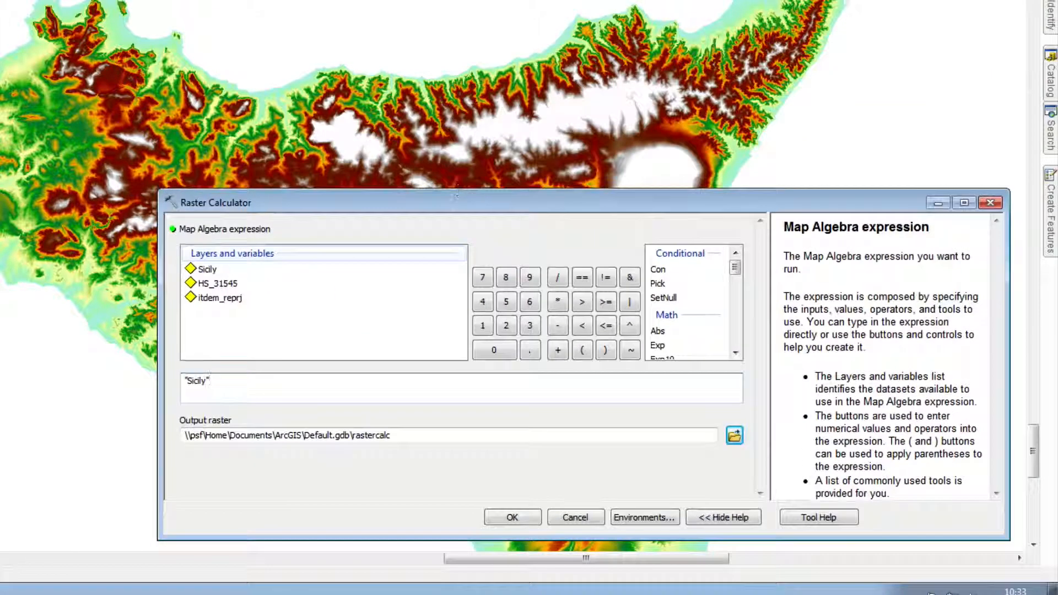
pyautogui.moveTo(543, 209); pyautogui.dragTo(538, 222)
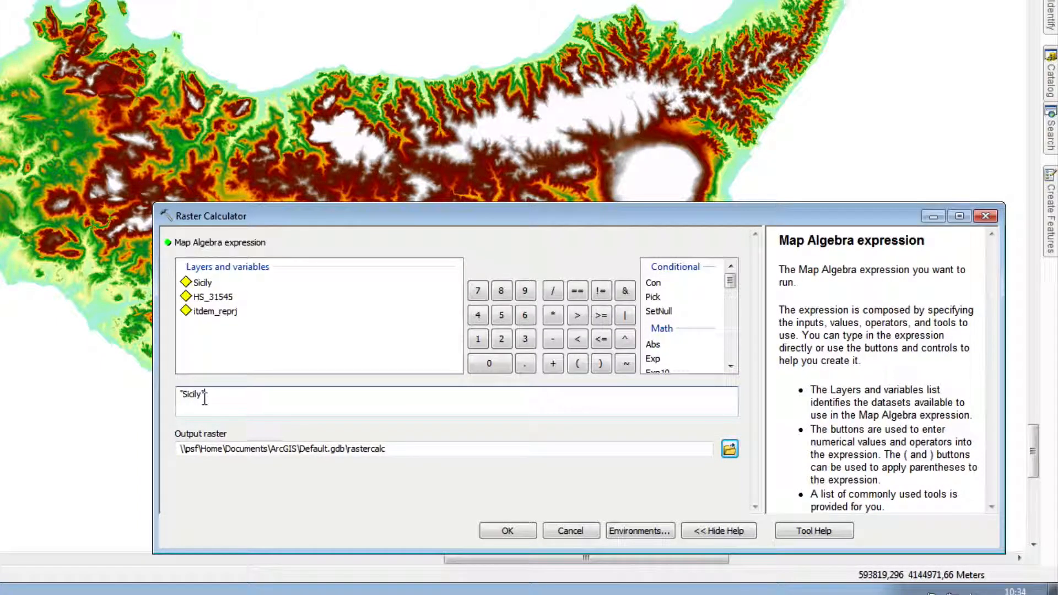
pyautogui.click(579, 292)
pyautogui.write('10')
# - Name the output raster maximum in the tutorial folder and run the calculation
pyautogui.click(729, 449)
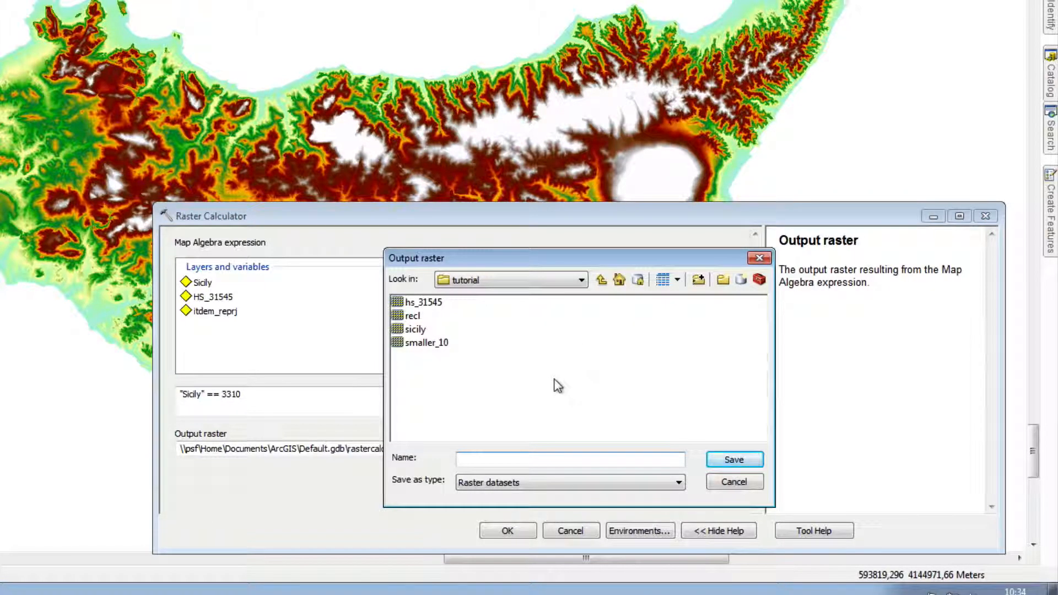
pyautogui.write('max')
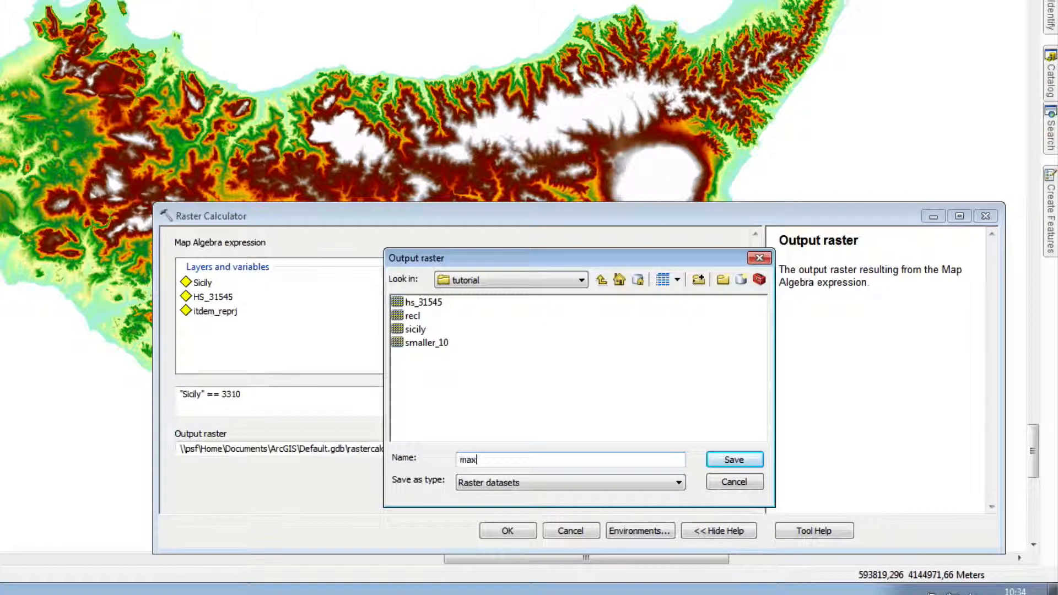
pyautogui.write('imum')
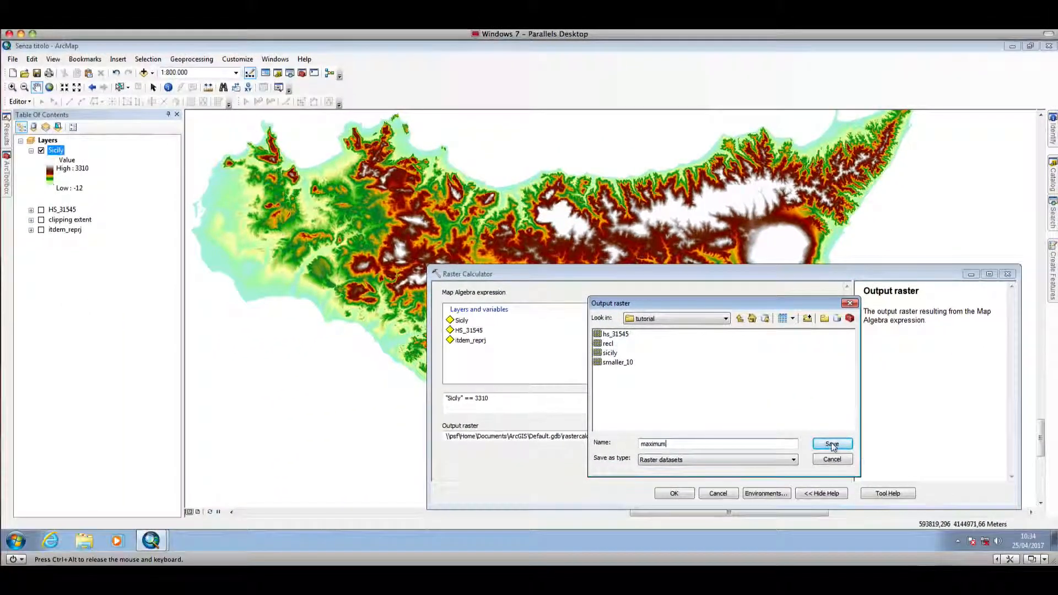
pyautogui.click(734, 460)
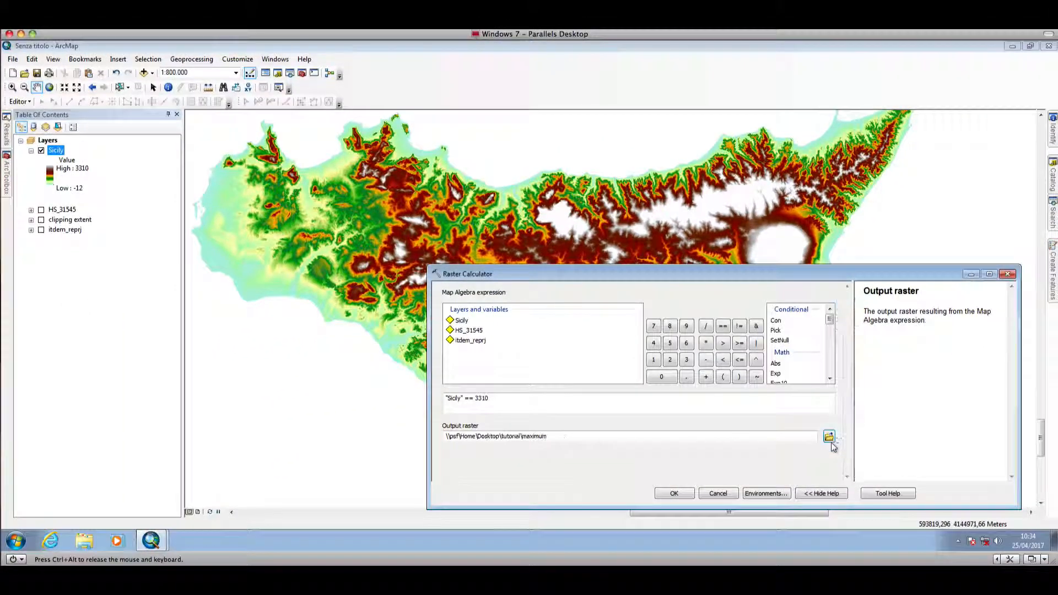
pyautogui.click(675, 493)
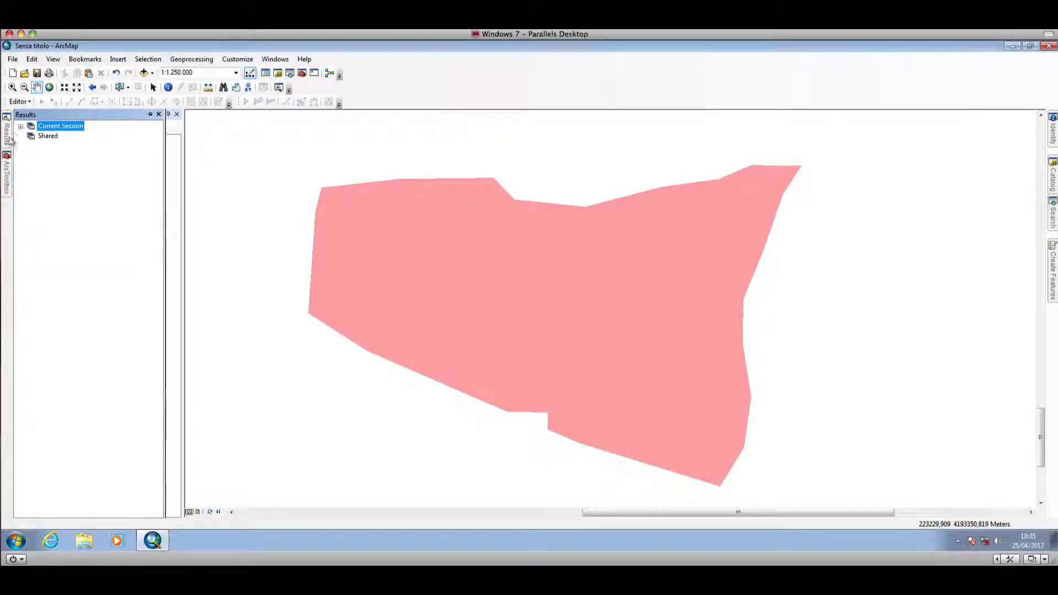
pyautogui.click(21, 126)
pyautogui.doubleClick(93, 137)
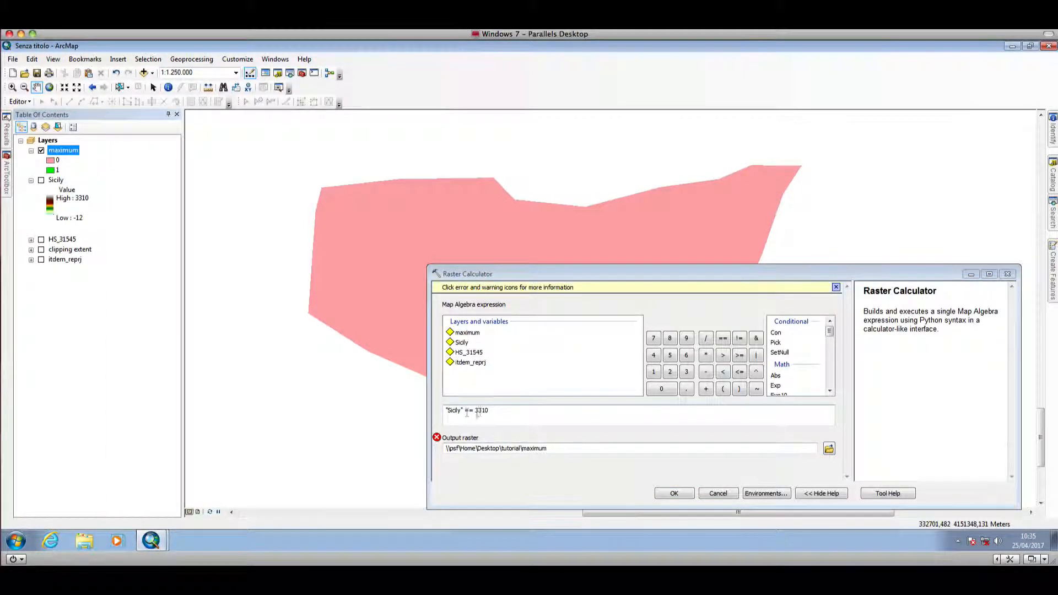
pyautogui.doubleClick(472, 411)
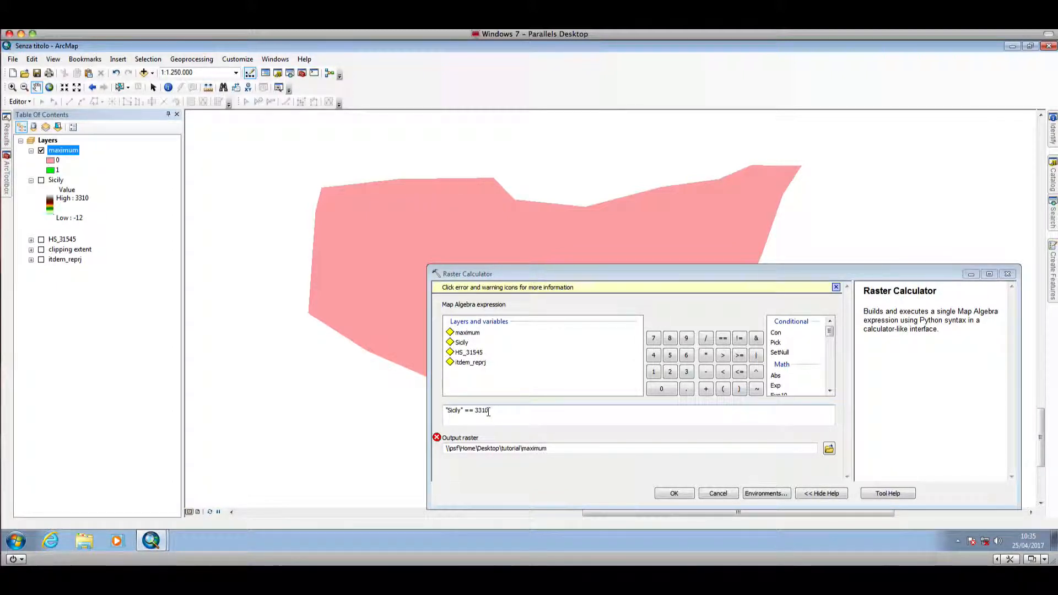
pyautogui.click(721, 494)
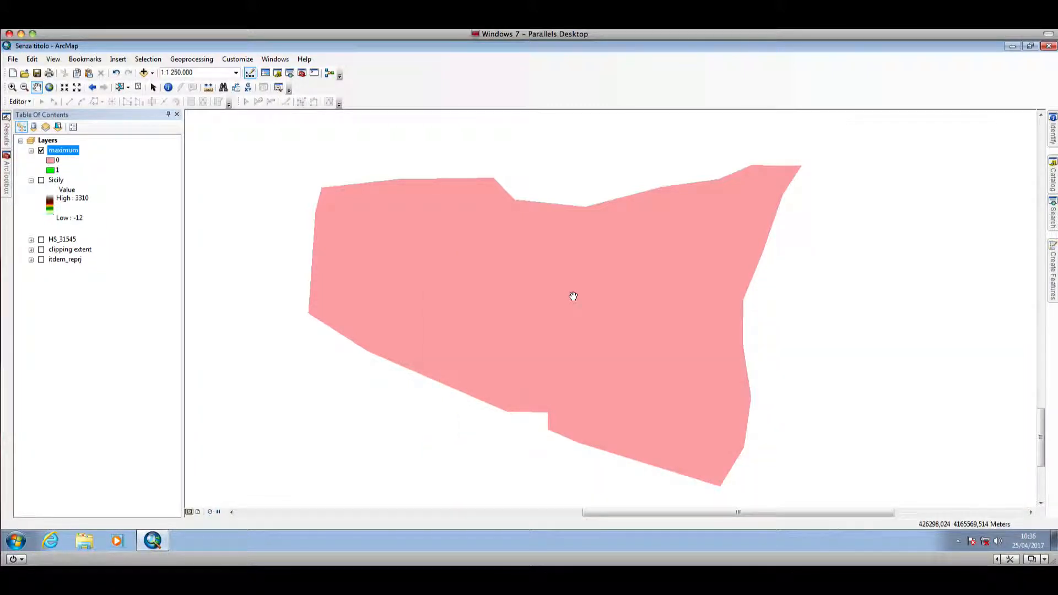
# - Search for the Reclassify (3D Analyst) tool and open it
pyautogui.moveTo(573, 296); pyautogui.dragTo(576, 294)
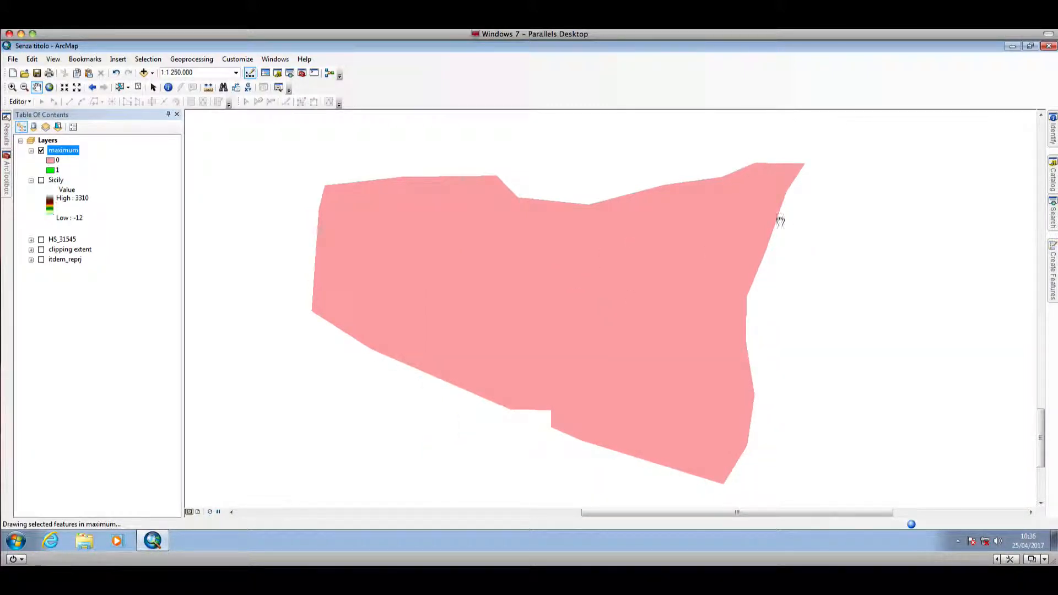
pyautogui.click(1053, 224)
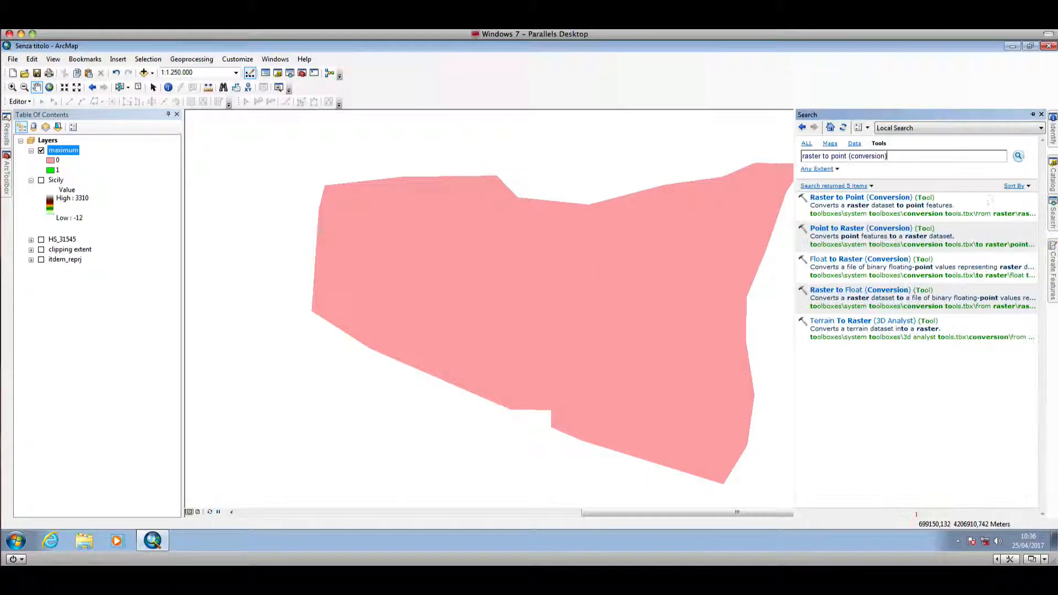
pyautogui.moveTo(888, 156); pyautogui.dragTo(791, 159)
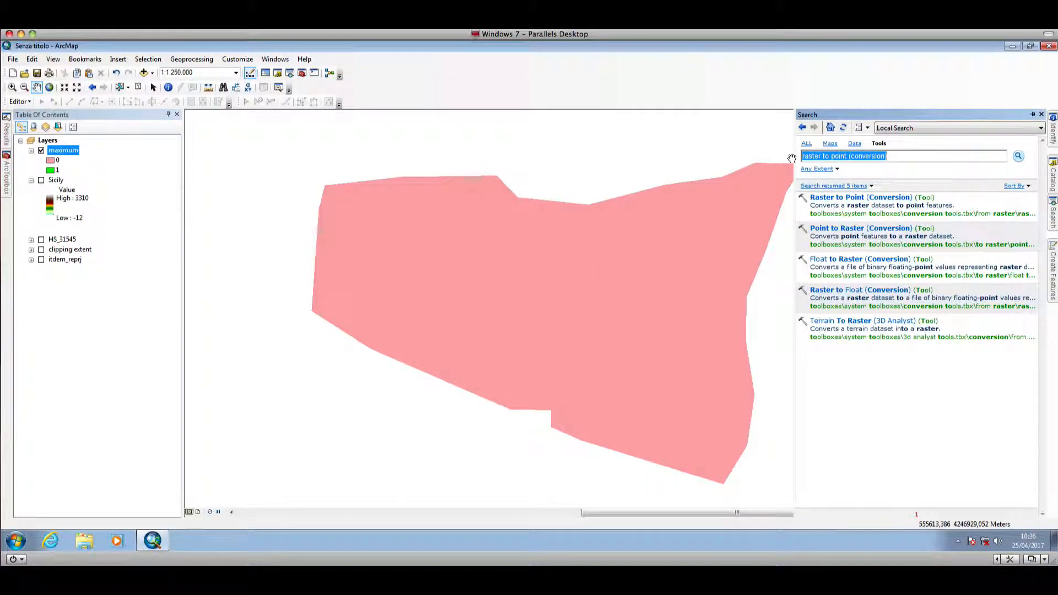
pyautogui.write('reclas')
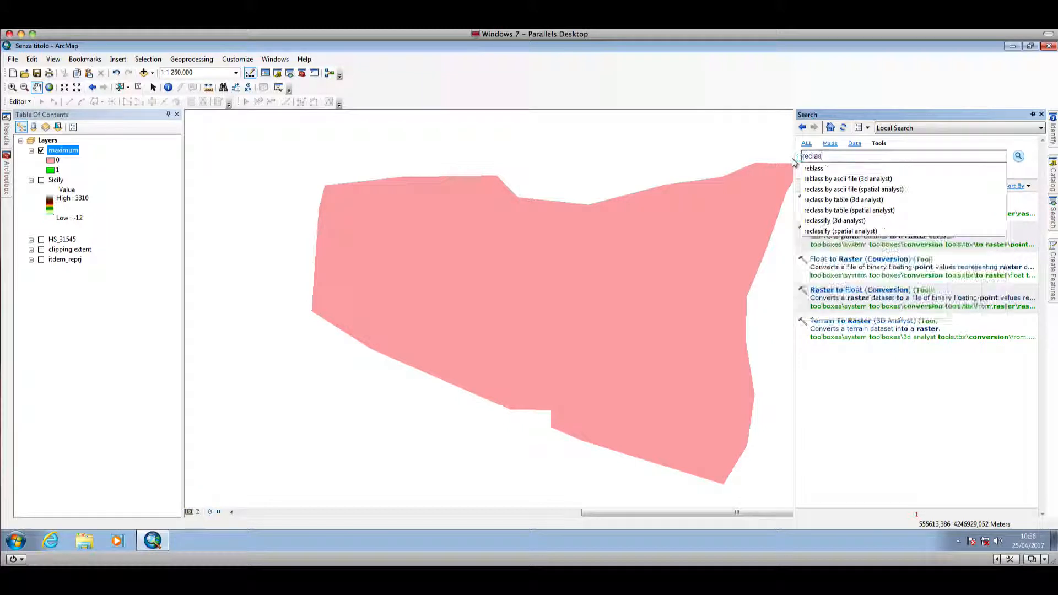
pyautogui.click(835, 221)
pyautogui.click(853, 198)
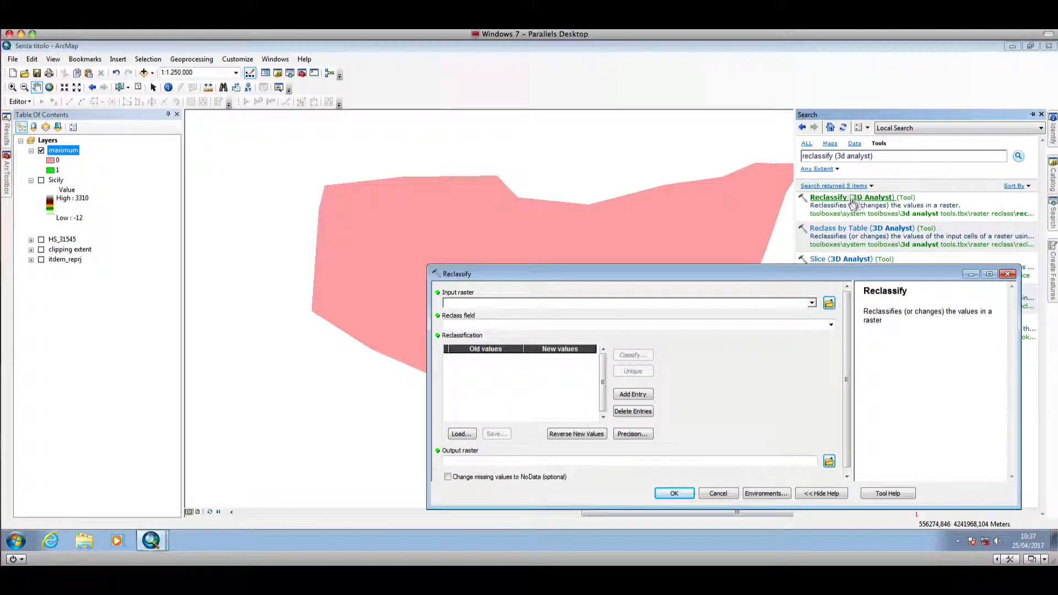
# - Set the Reclassify input raster to maximum, mapping old value 0 to NoData and 0 - 1 to 1
pyautogui.click(812, 303)
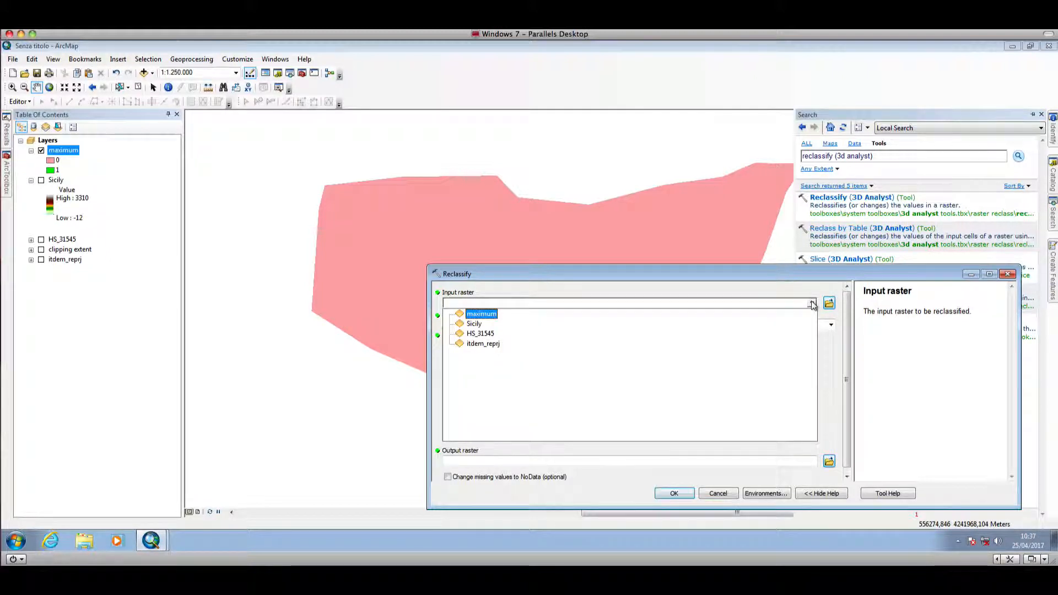
pyautogui.click(481, 314)
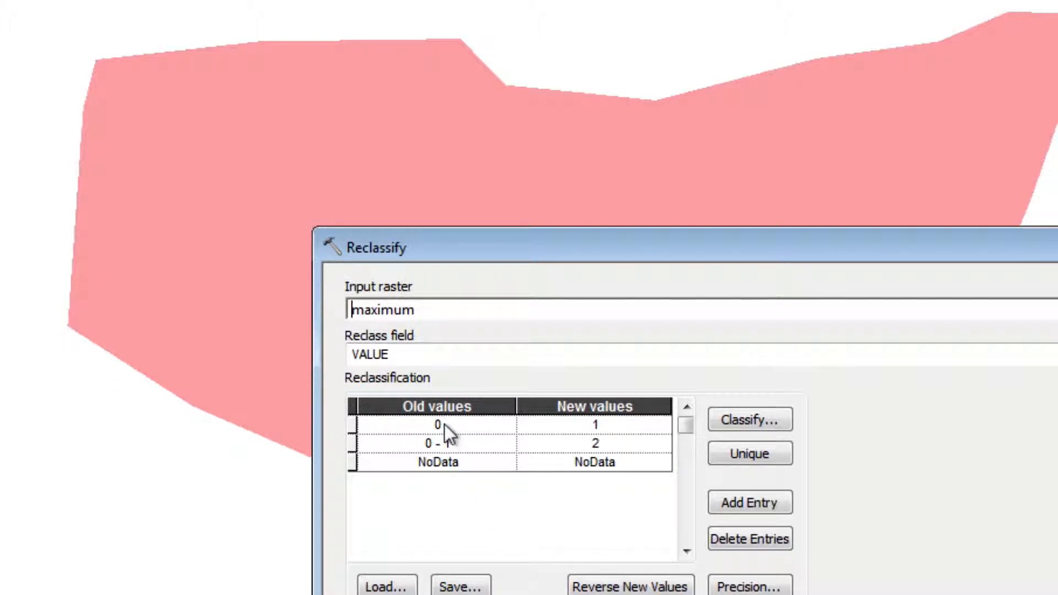
pyautogui.click(611, 425)
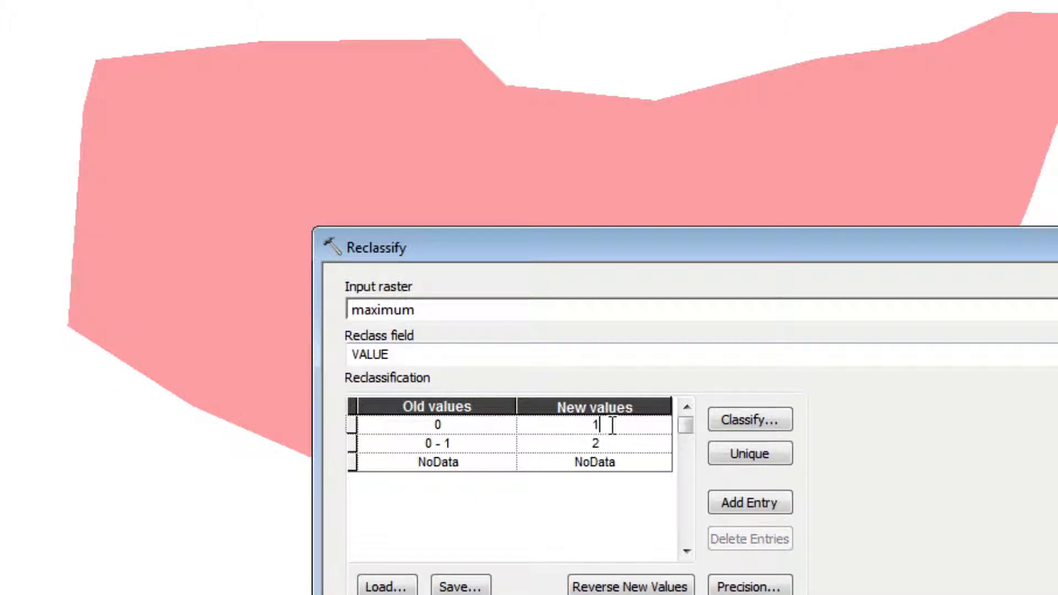
pyautogui.write('NoData')
pyautogui.click(607, 441)
pyautogui.doubleClick(607, 441)
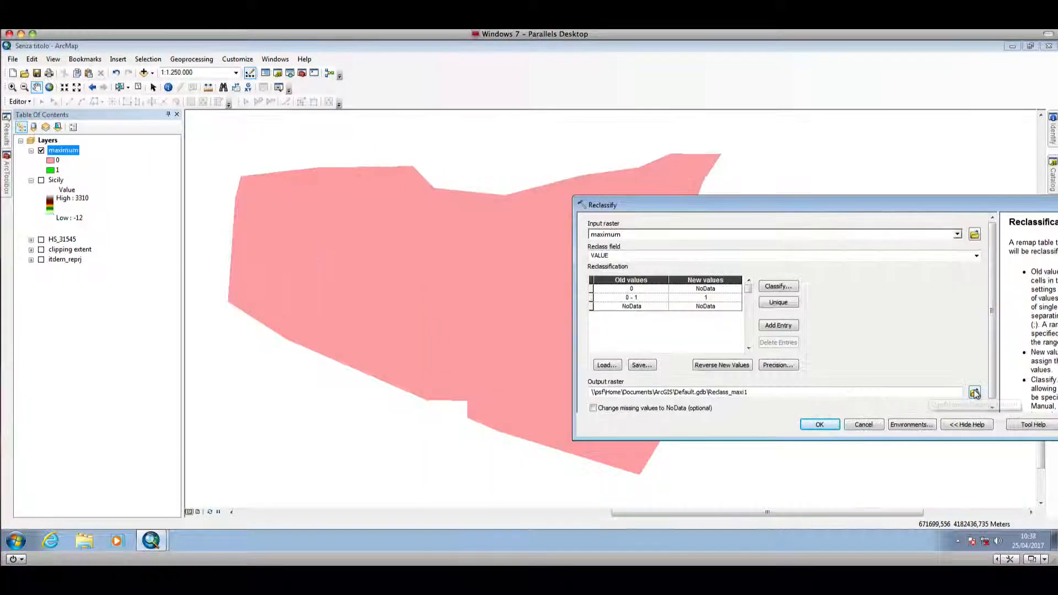
# - Save the Reclassify output as max_recl in the tutorial folder and run the reclassification
pyautogui.click(974, 392)
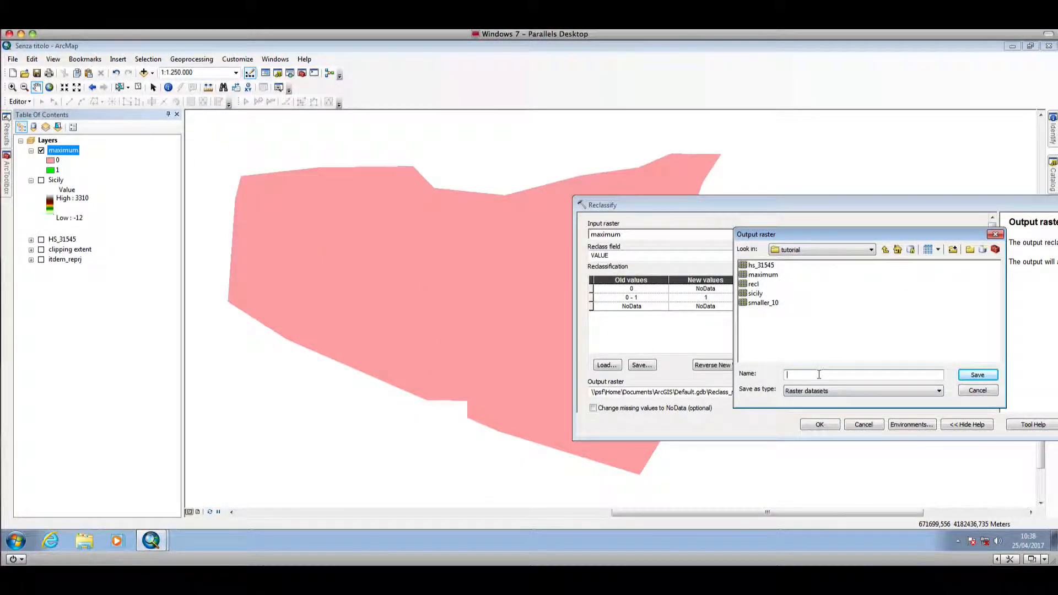
pyautogui.write('mximum')
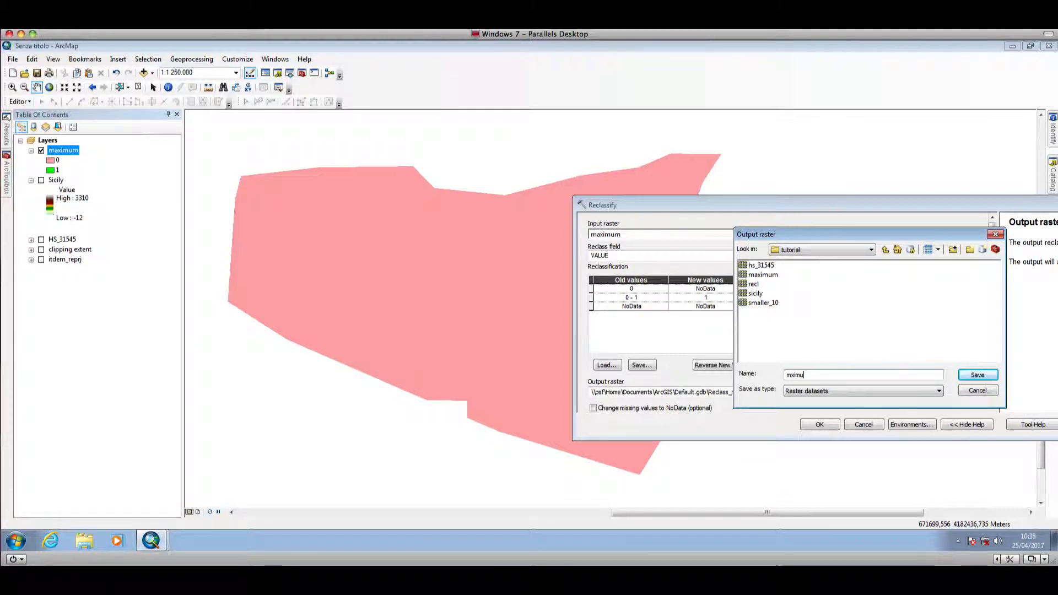
pyautogui.press('BackSpace')
pyautogui.press('BackSpace')
pyautogui.press('BackSpace')
pyautogui.press('BackSpace')
pyautogui.press('BackSpace')
pyautogui.write('ax_re')
pyautogui.click(978, 375)
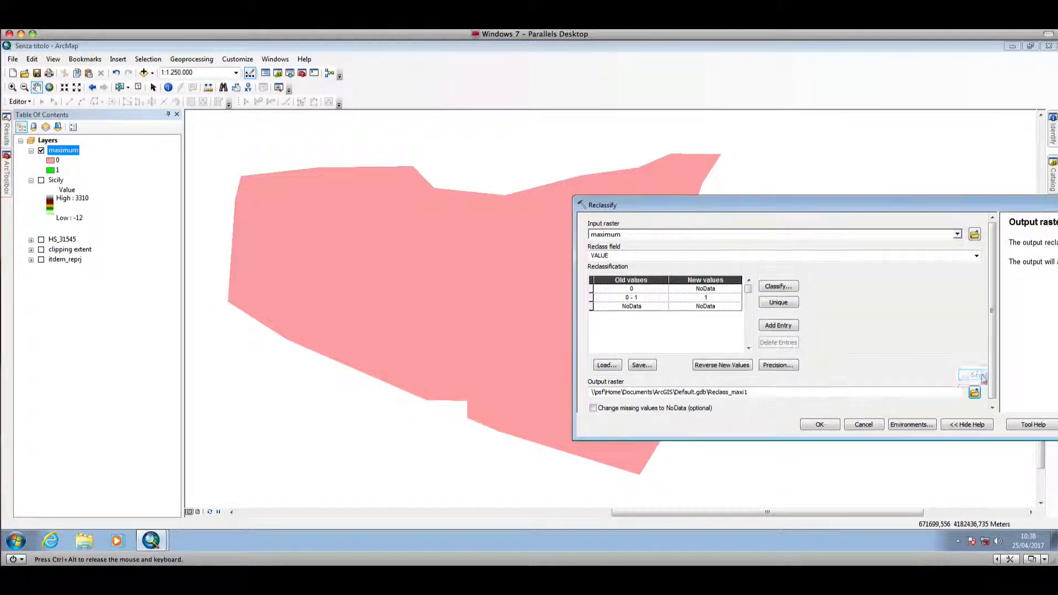
pyautogui.click(819, 424)
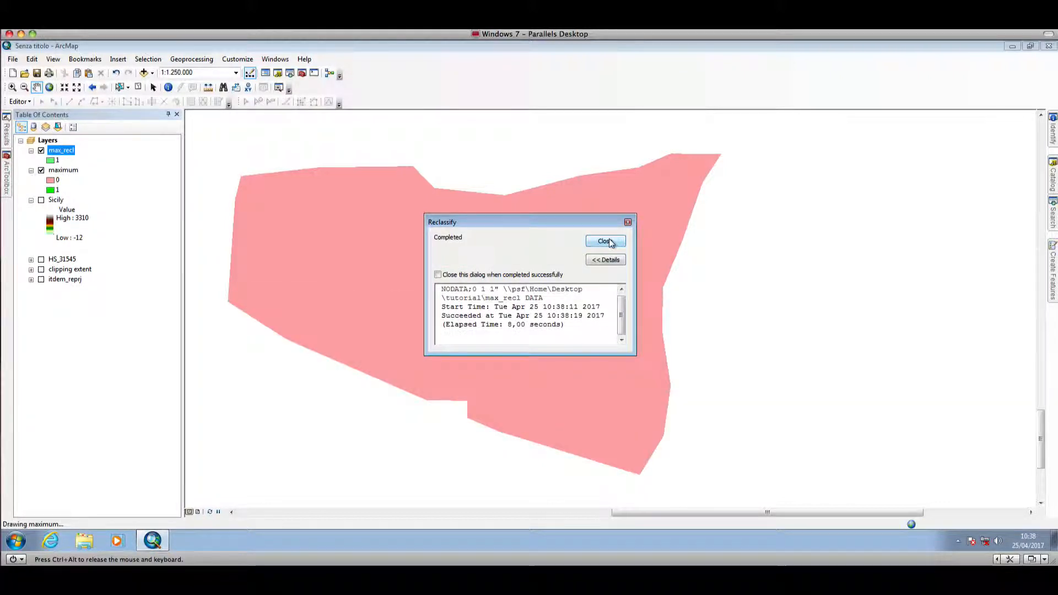
pyautogui.click(605, 242)
# - Hide the maximum layer so only the reclassified raster is displayed
pyautogui.click(42, 171)
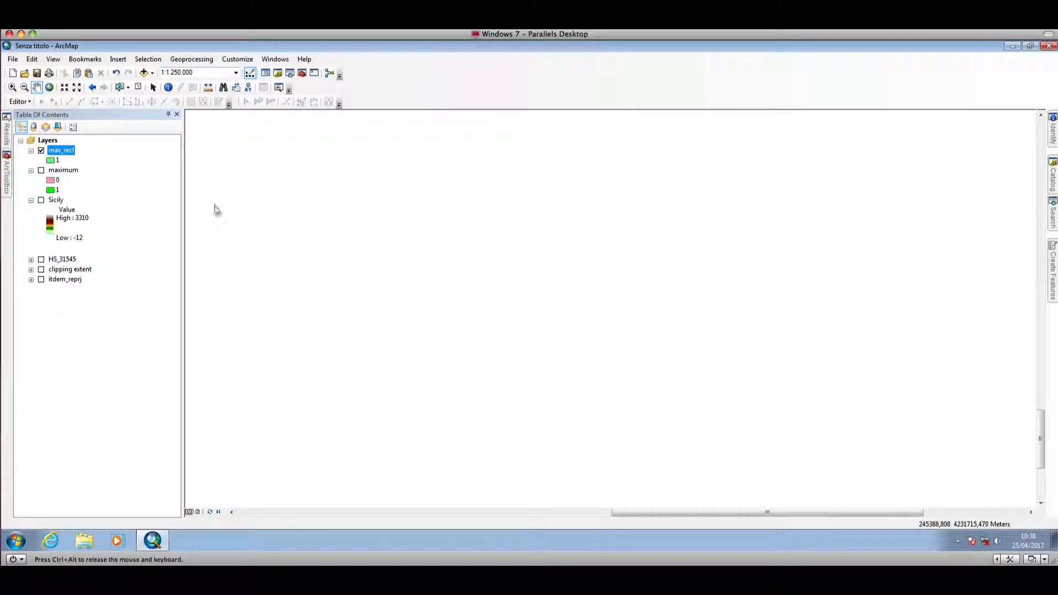
pyautogui.scroll(1, 532, 279)
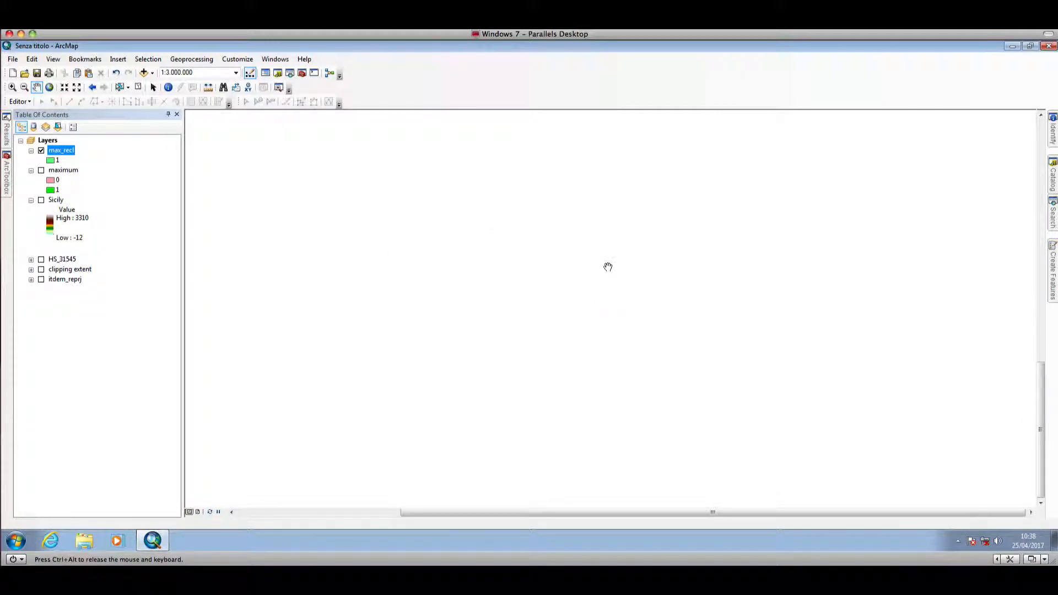
pyautogui.scroll(-1, 291, 237)
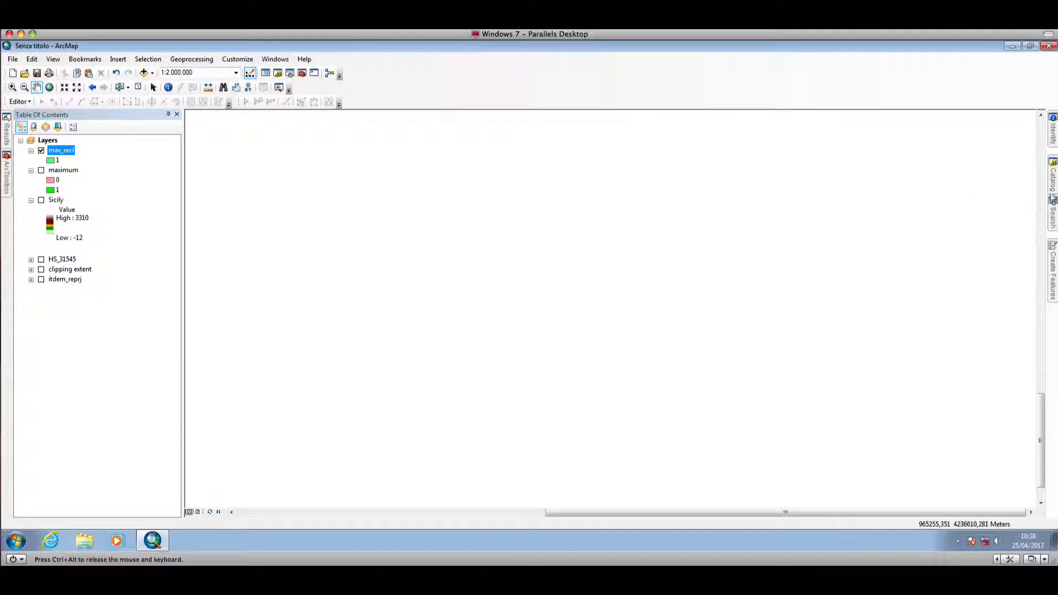
# - Search for the Raster to Point (Conversion) tool and open it
pyautogui.moveTo(1053, 213)
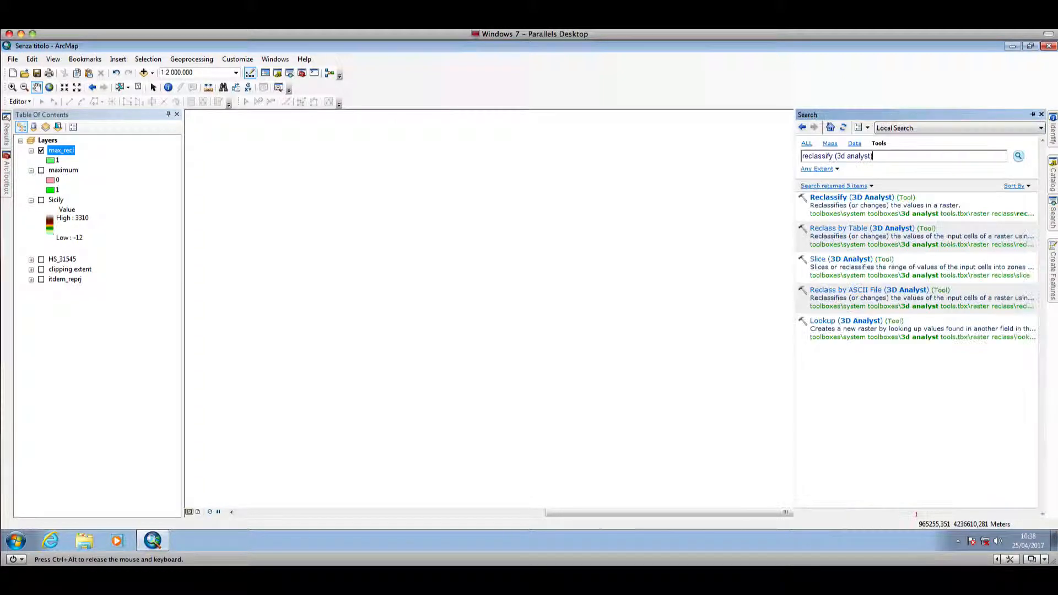
pyautogui.moveTo(881, 157); pyautogui.dragTo(796, 156)
pyautogui.write('r')
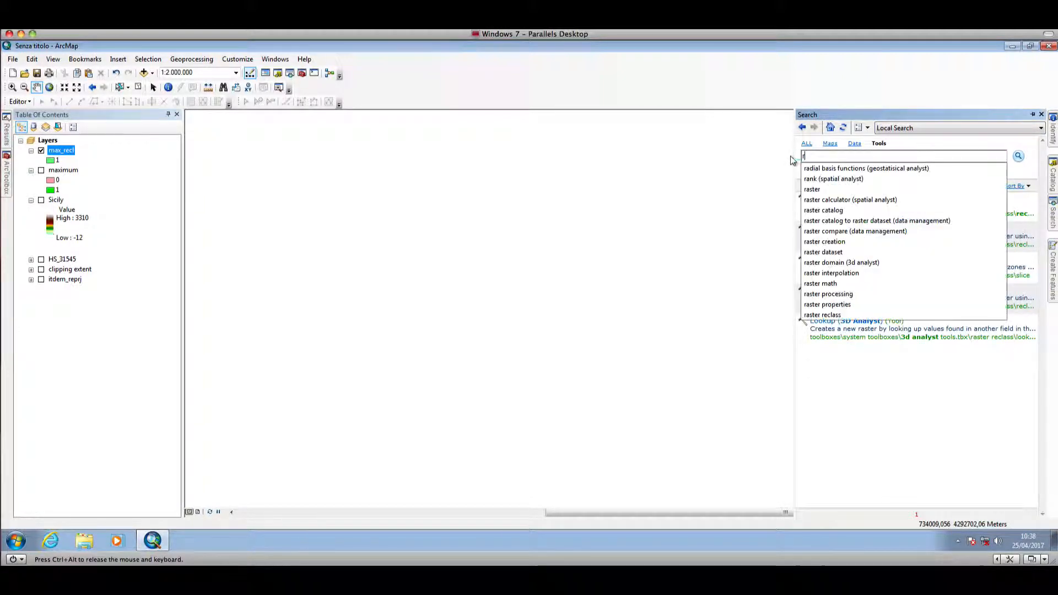
pyautogui.write('aster ')
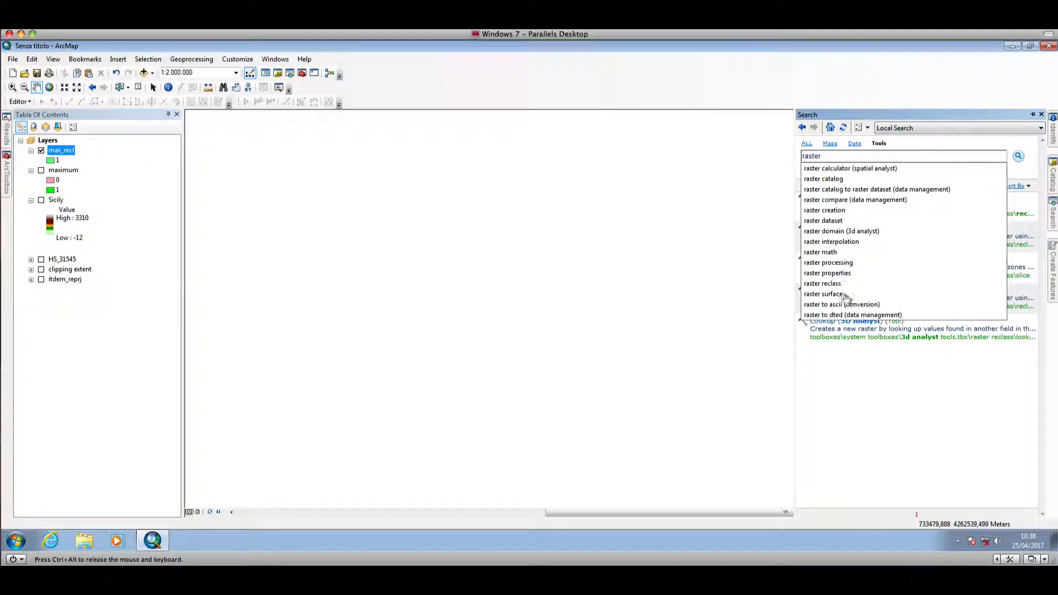
pyautogui.write('to')
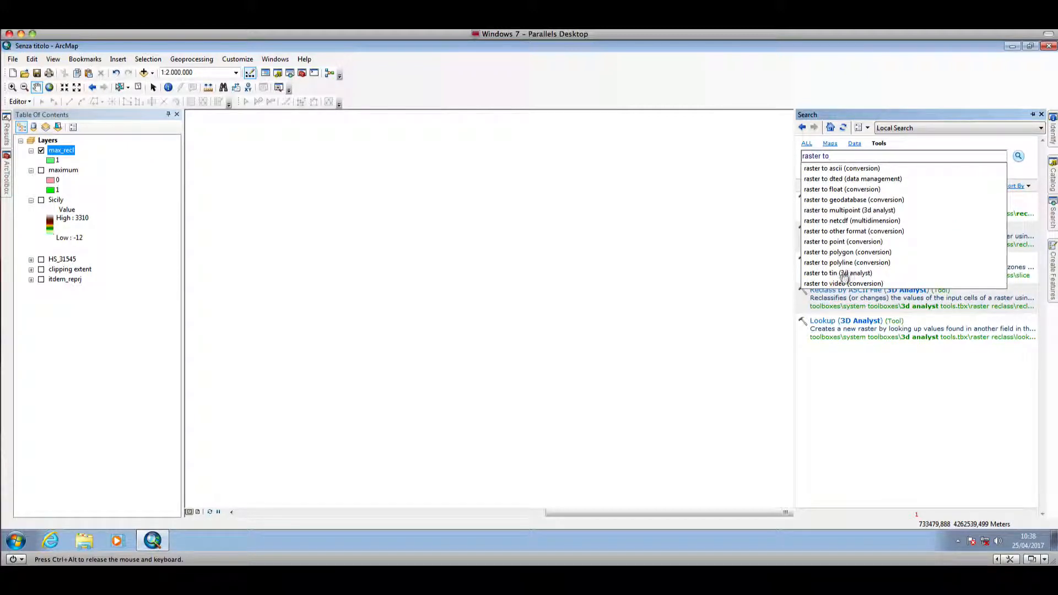
pyautogui.click(844, 243)
pyautogui.click(851, 196)
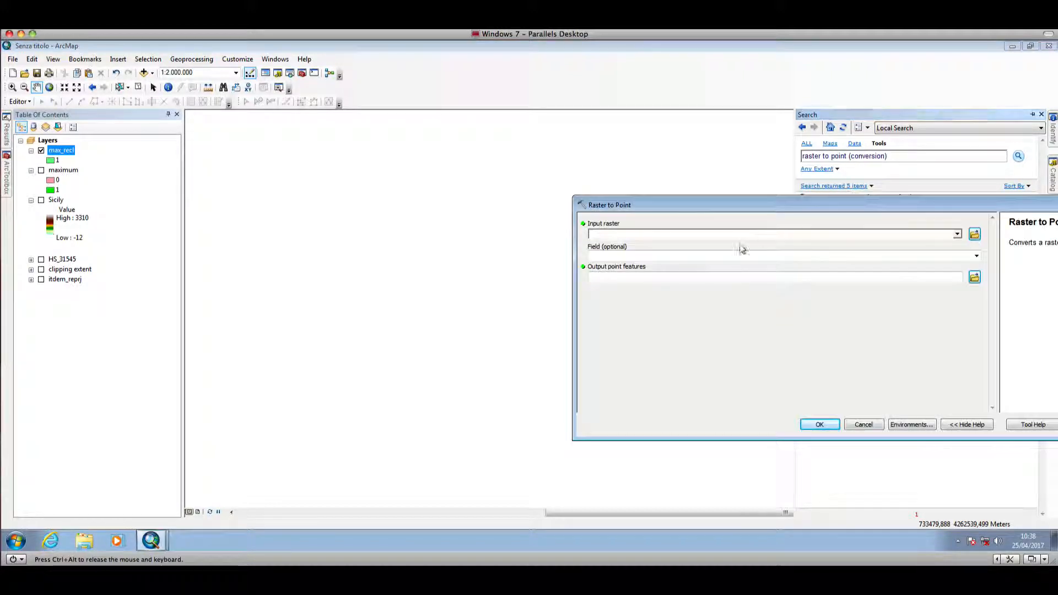
# - Convert the max_recl raster to points, saving the output point features as max in the tutorial folder
pyautogui.click(957, 235)
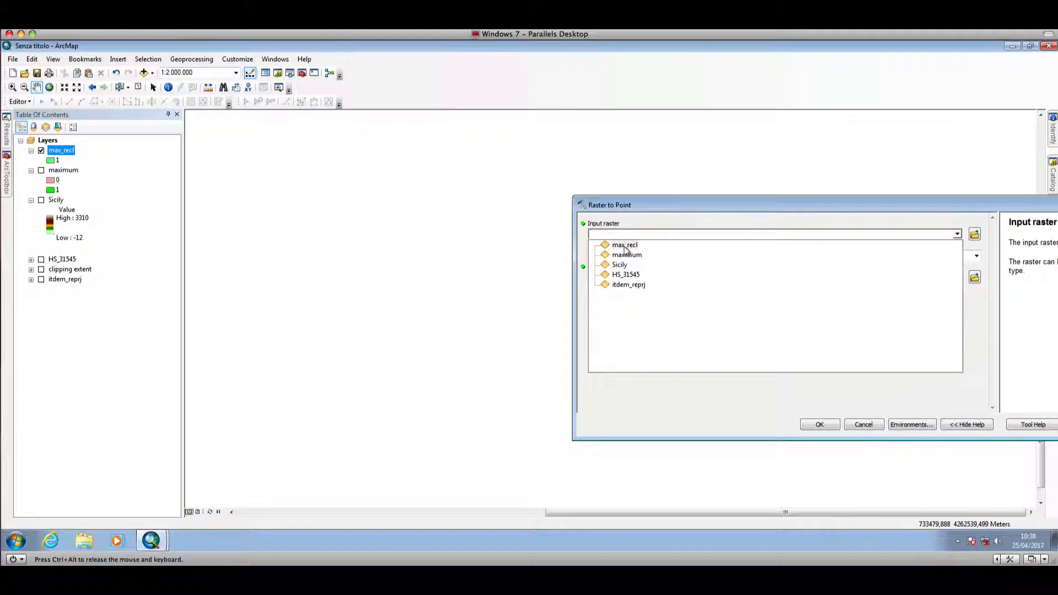
pyautogui.click(624, 246)
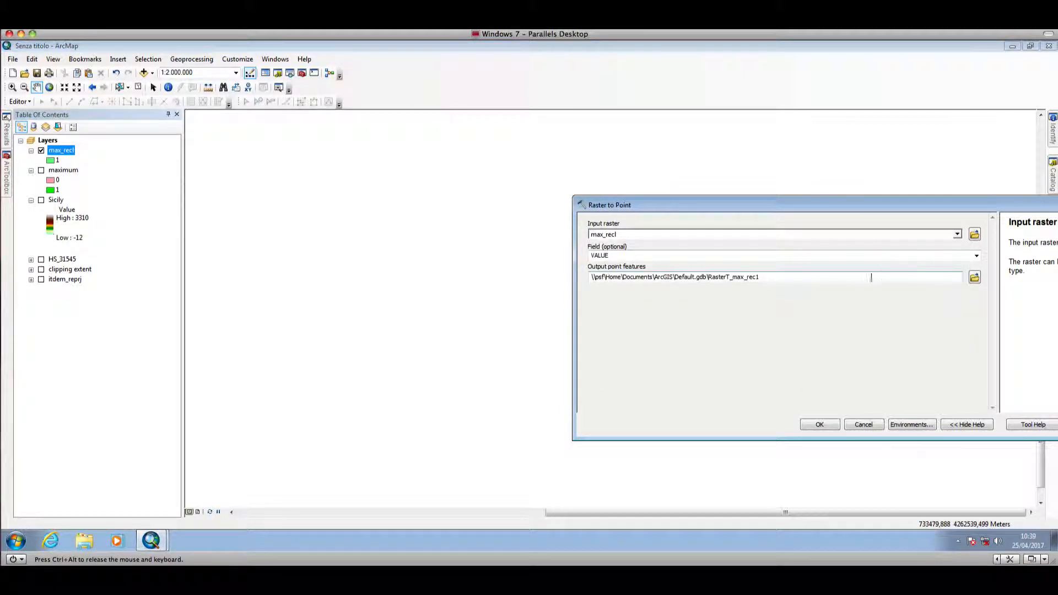
pyautogui.click(974, 279)
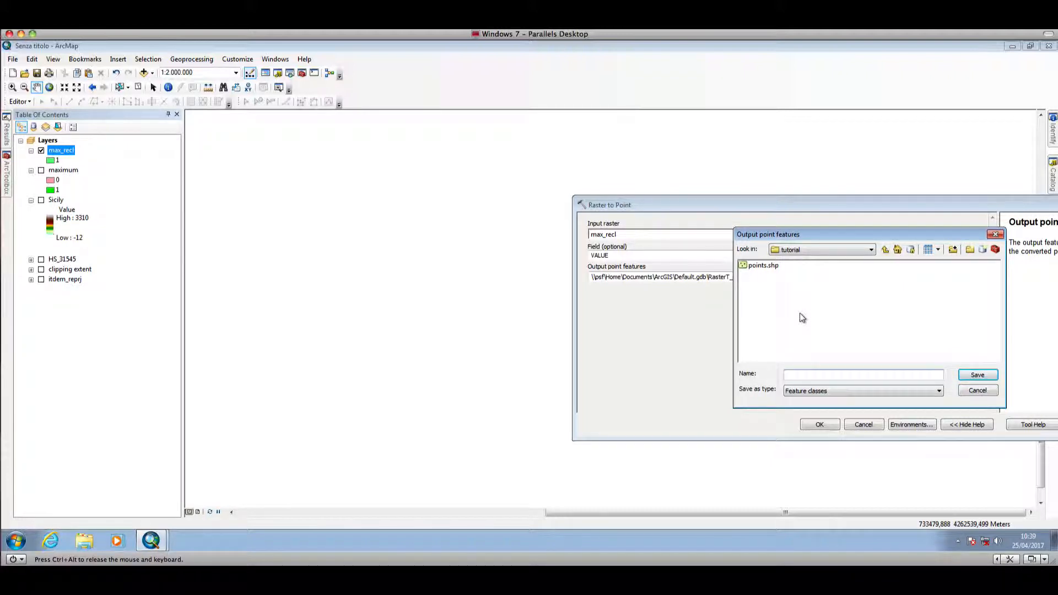
pyautogui.write('max')
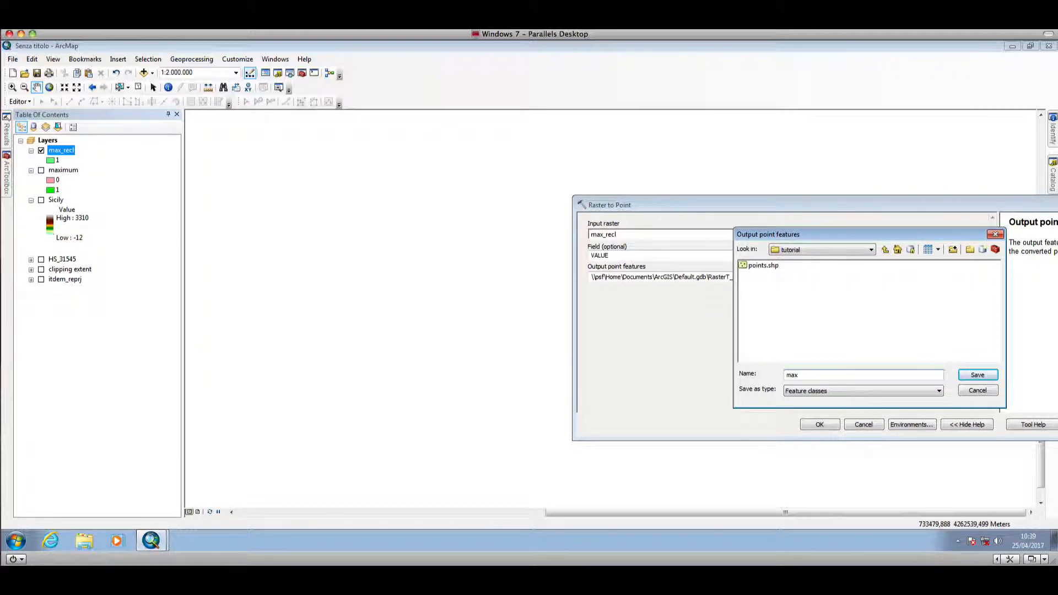
pyautogui.click(976, 376)
pyautogui.click(817, 427)
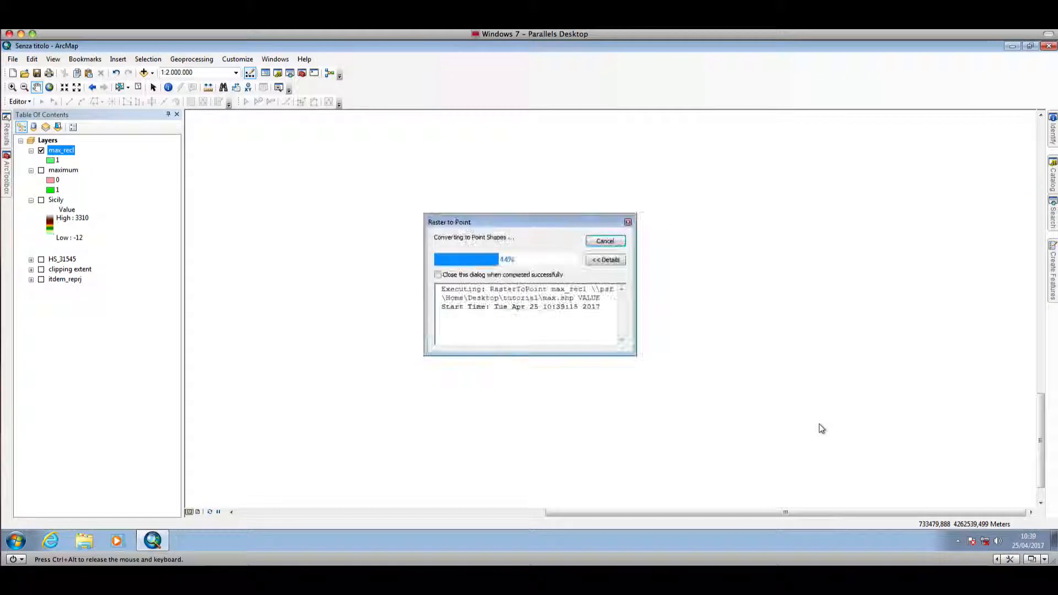
pyautogui.click(604, 242)
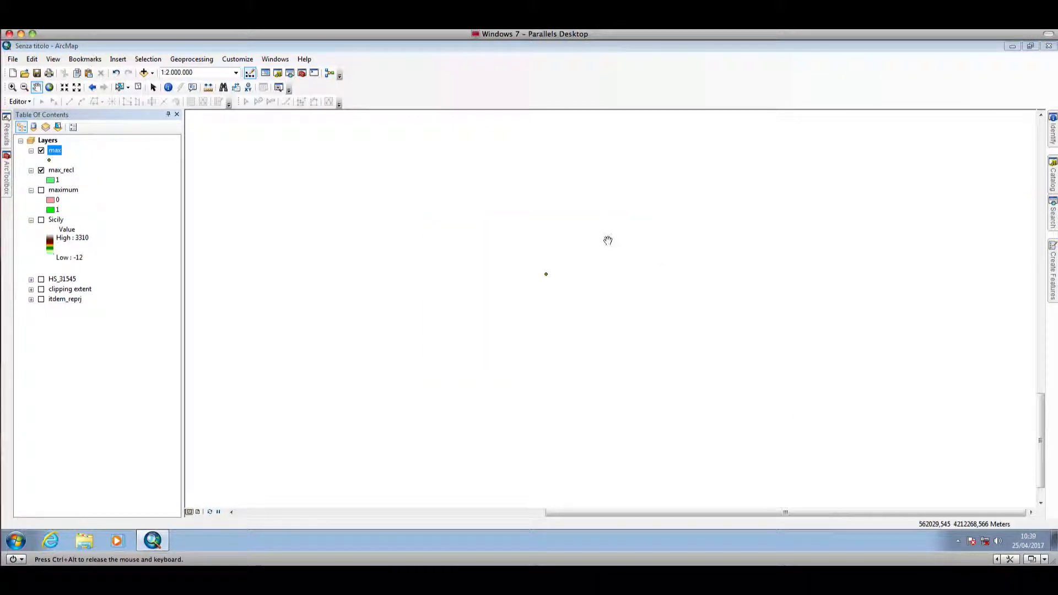
# - Zoom to the max point layer and turn on the Sicily layer
pyautogui.rightClick(54, 154)
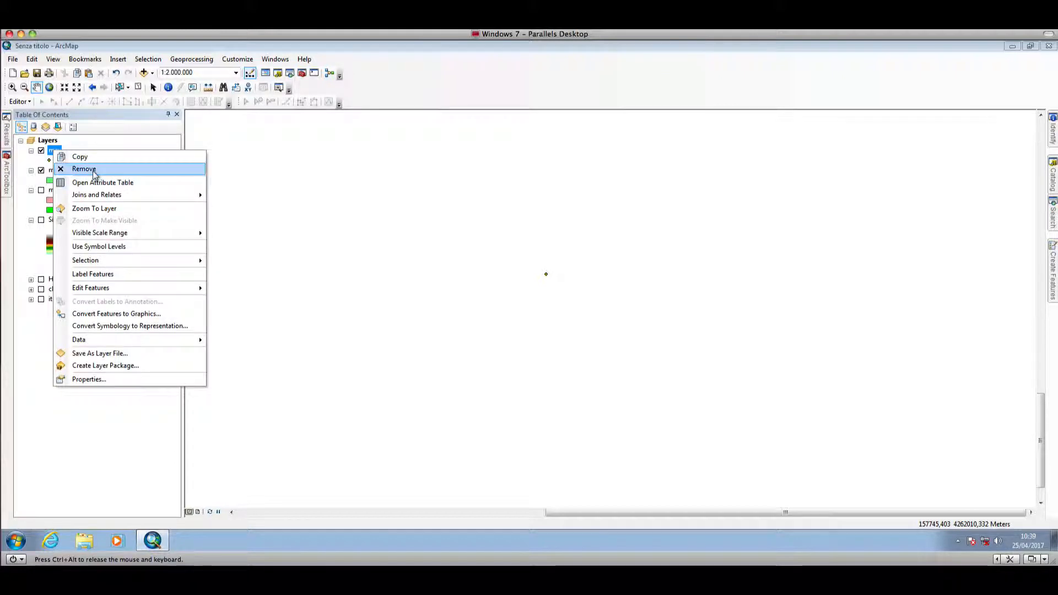
pyautogui.click(103, 209)
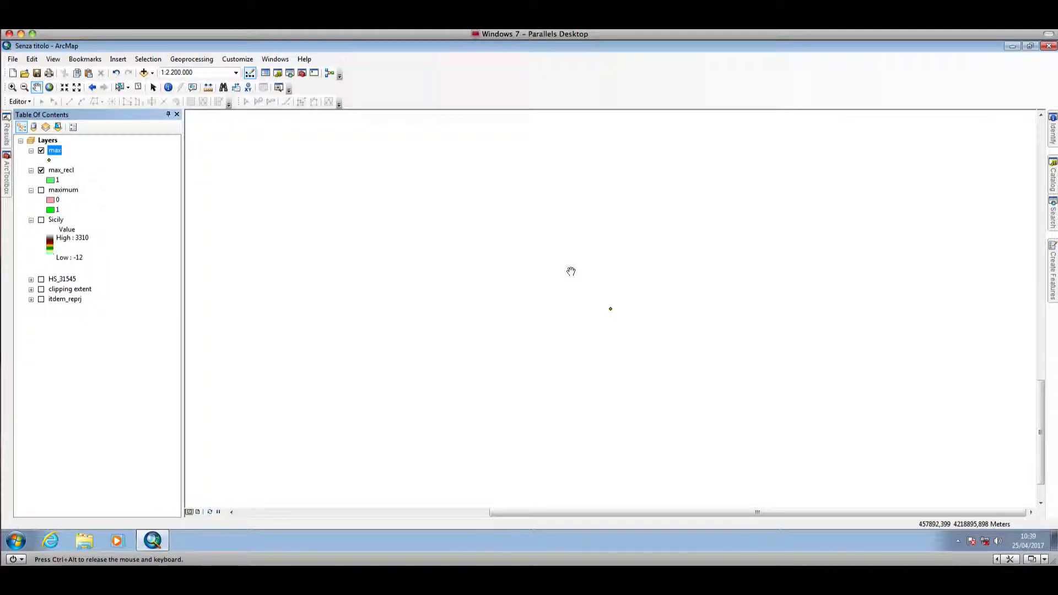
pyautogui.click(40, 222)
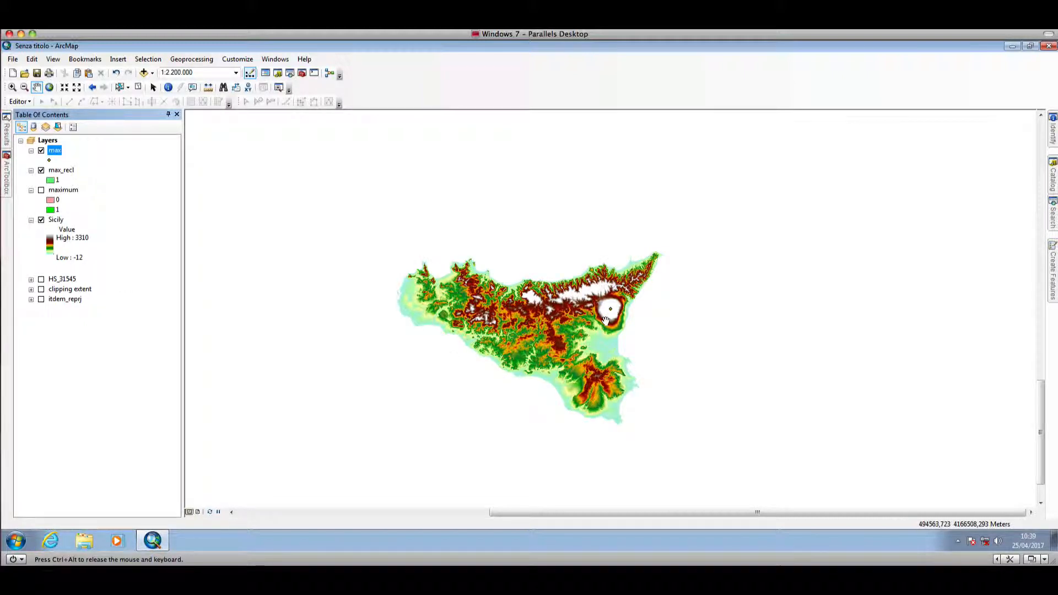
# - Examine where the max point lies on the Sicily elevation raster
pyautogui.scroll(3, 606, 320)
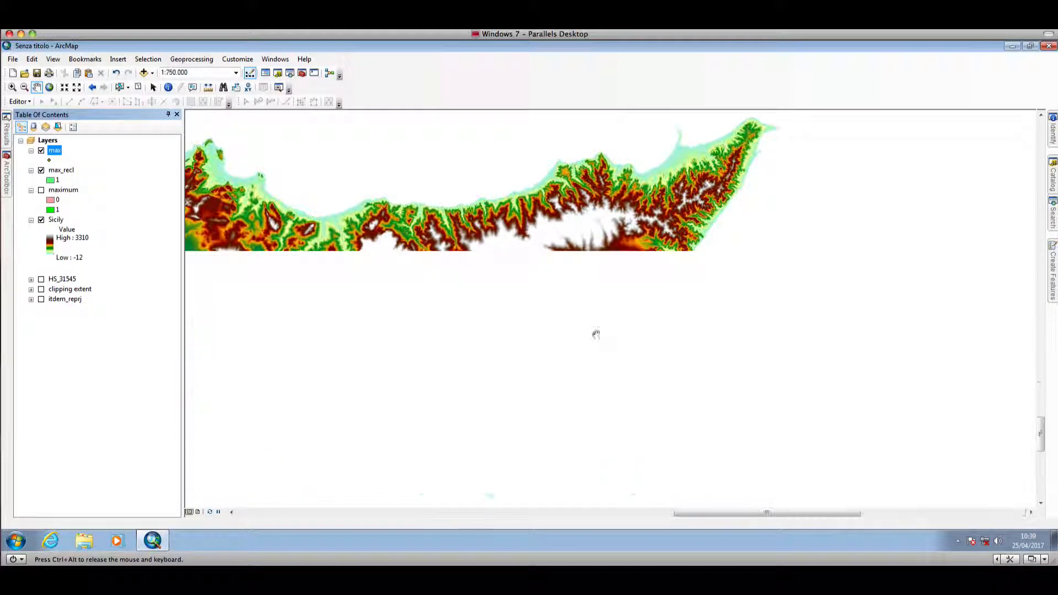
pyautogui.moveTo(615, 286); pyautogui.dragTo(682, 293)
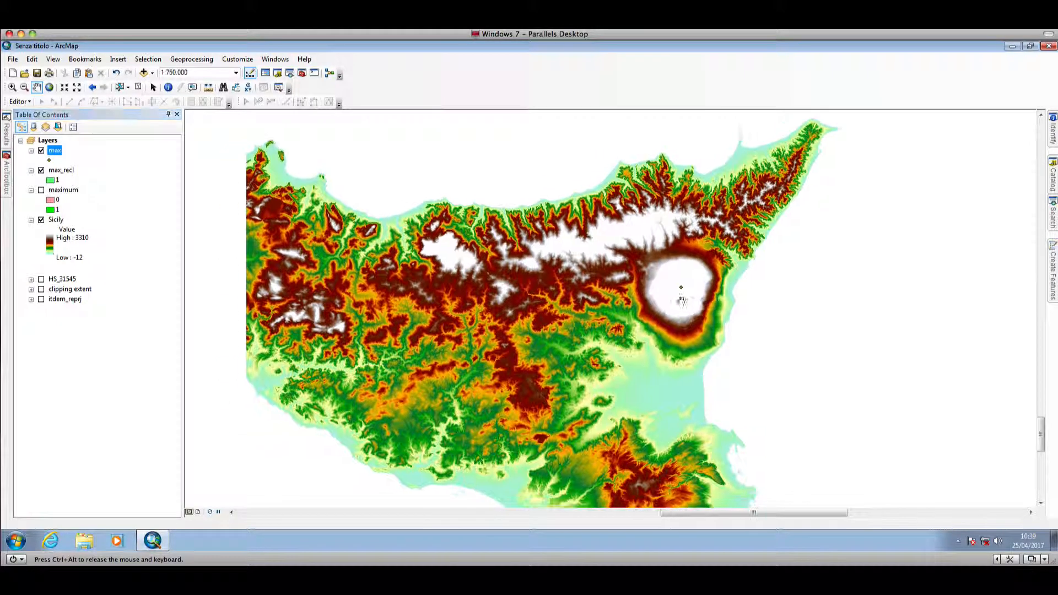
pyautogui.scroll(3, 683, 293)
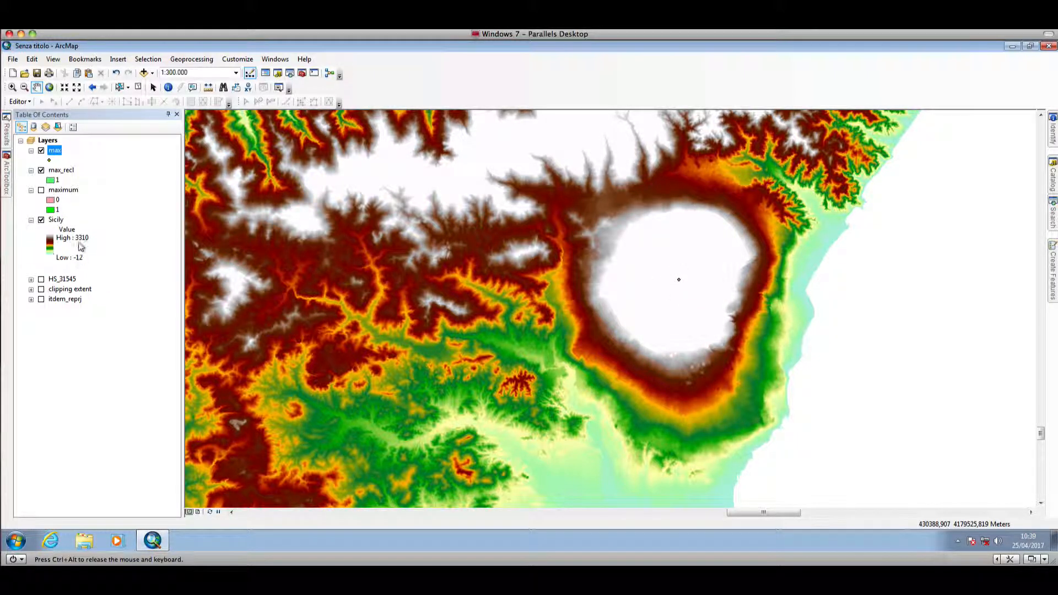
pyautogui.moveTo(337, 353); pyautogui.dragTo(420, 351)
pyautogui.scroll(3, 595, 331)
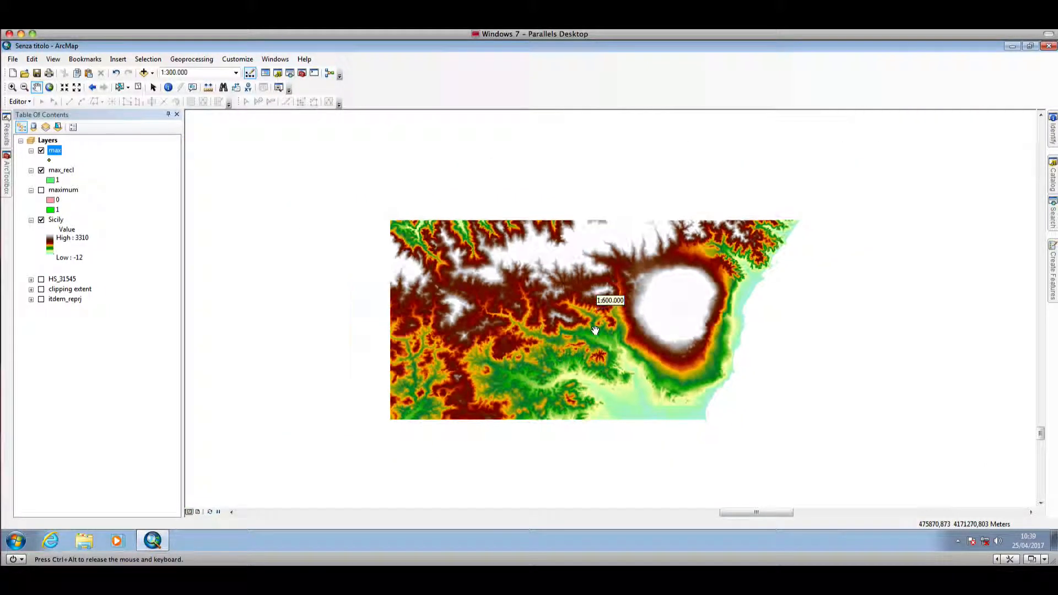
pyautogui.scroll(-2, 579, 296)
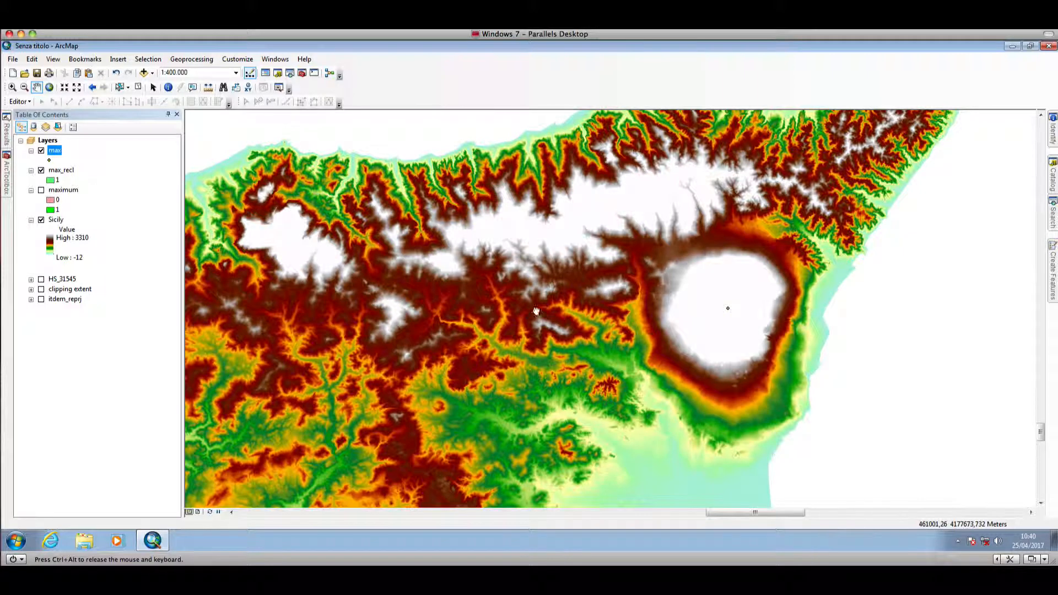
pyautogui.moveTo(542, 312); pyautogui.dragTo(609, 318)
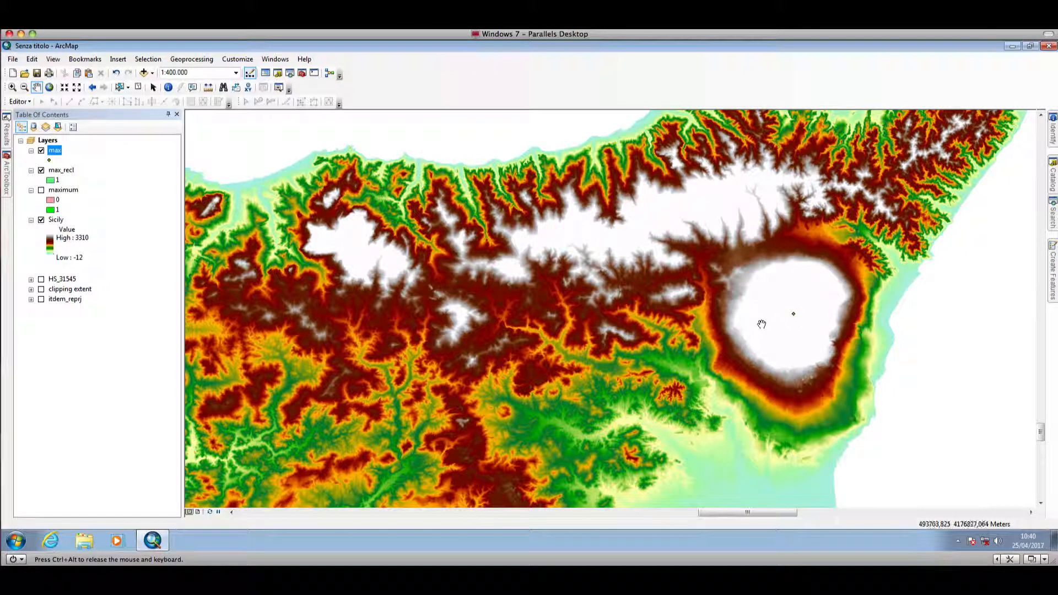
# - Search for the Extract Multi Values to Points (Spatial Analyst) tool and open it
pyautogui.click(1053, 214)
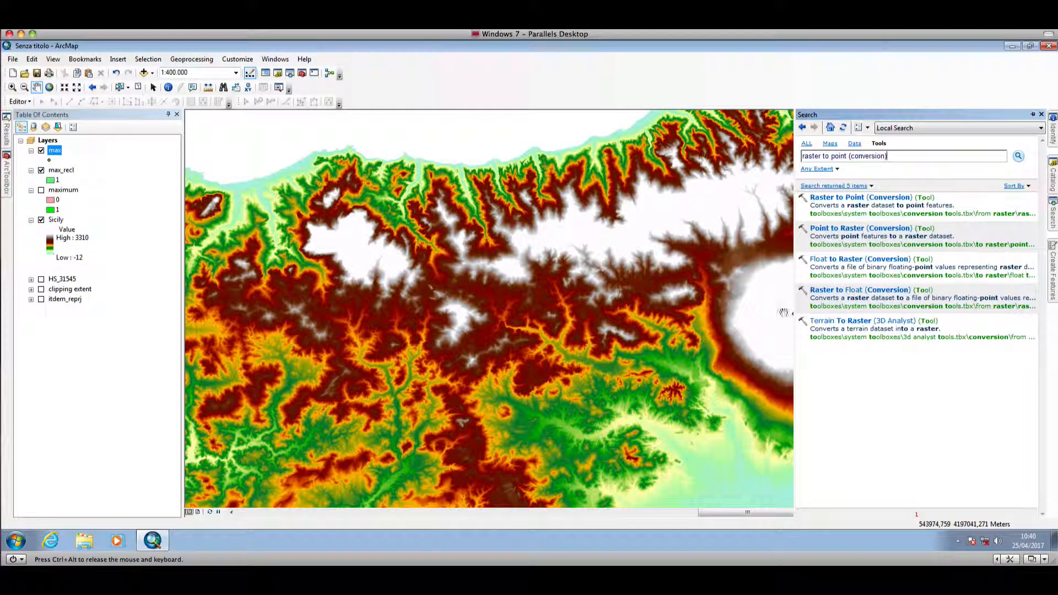
pyautogui.moveTo(893, 156); pyautogui.dragTo(784, 159)
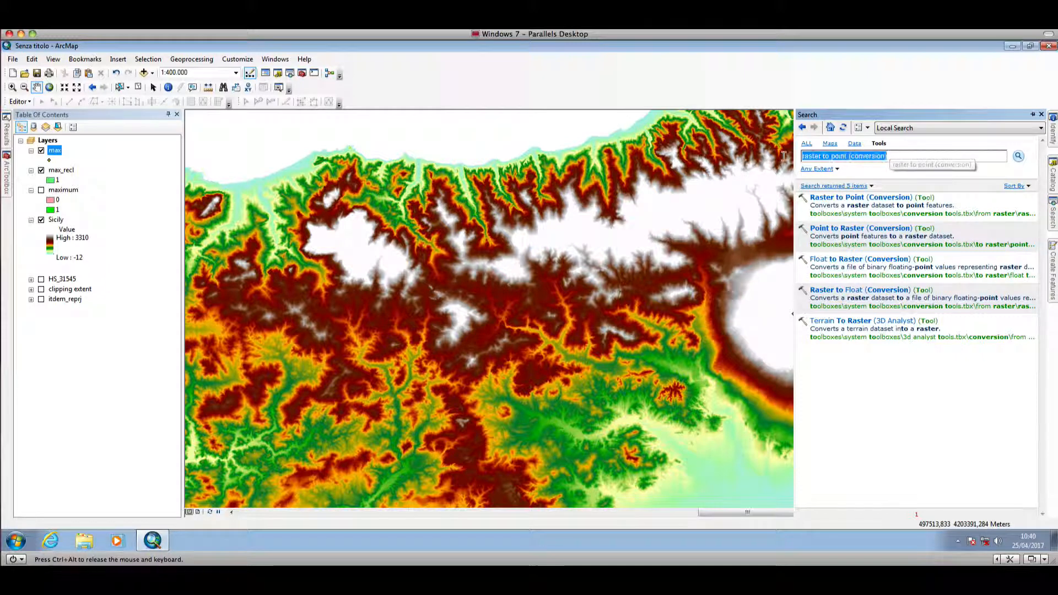
pyautogui.write('extract')
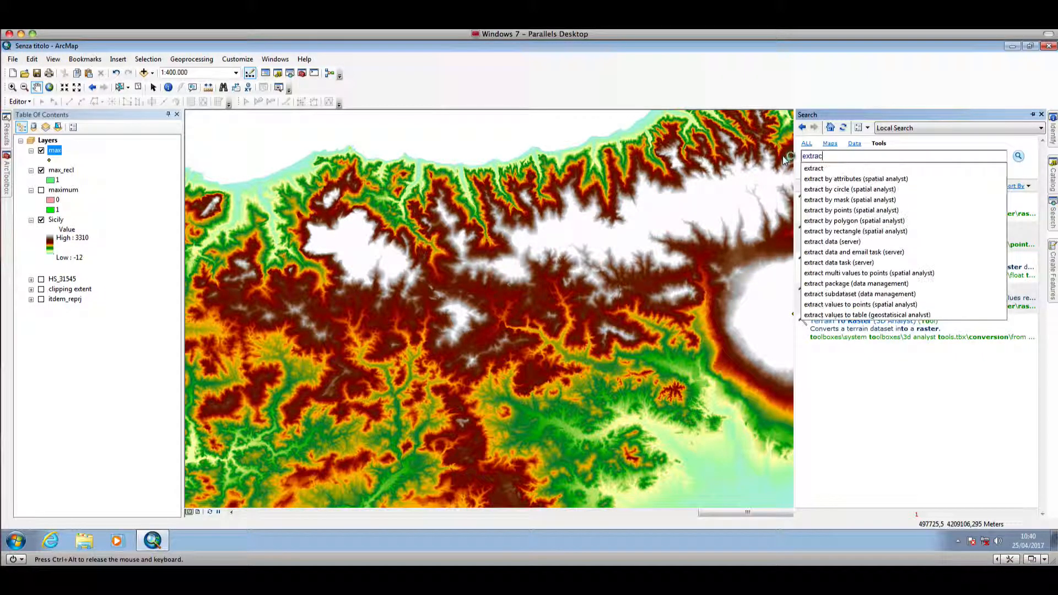
pyautogui.click(843, 305)
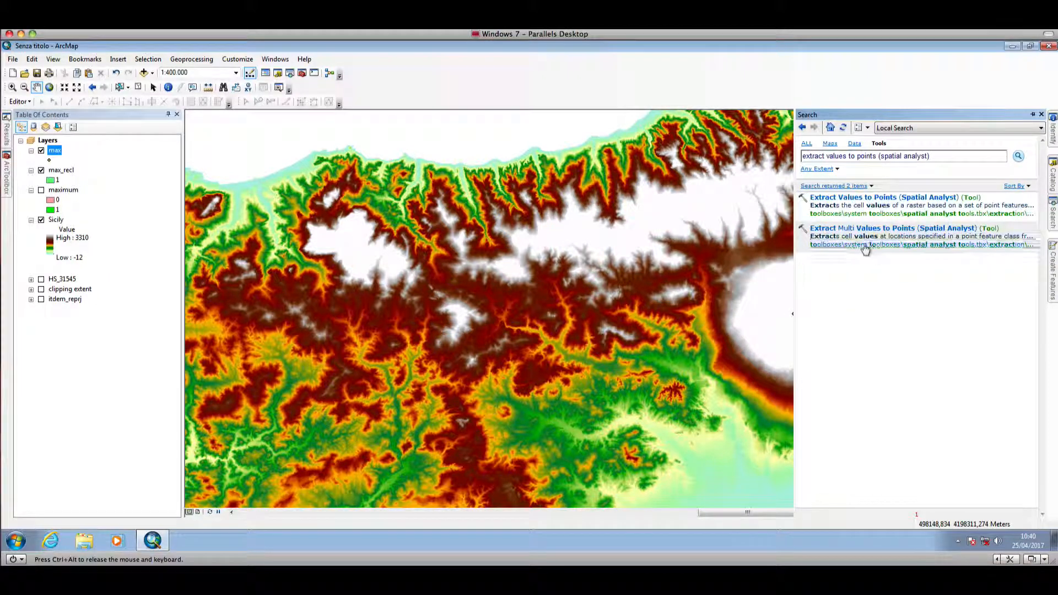
pyautogui.click(849, 229)
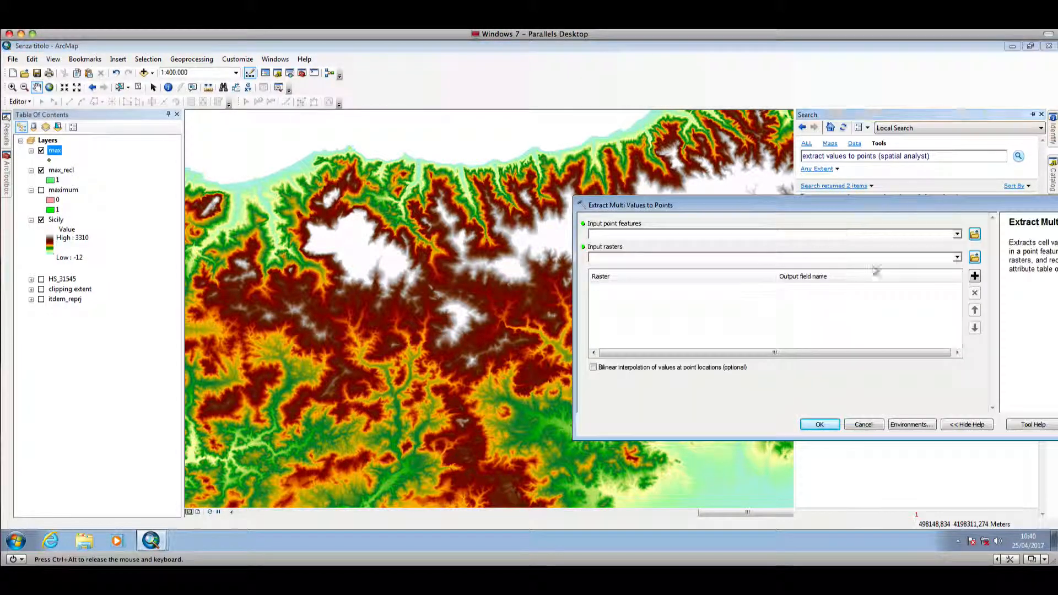
# - Run Extract Multi Values to Points with max as the input point features and Sicily as the input raster
pyautogui.click(957, 235)
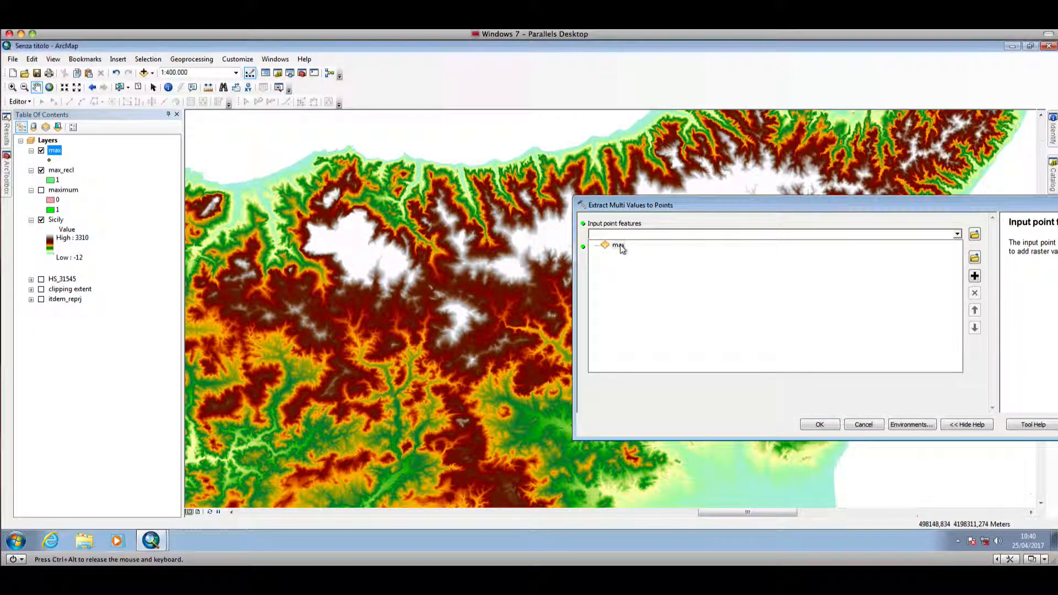
pyautogui.click(619, 246)
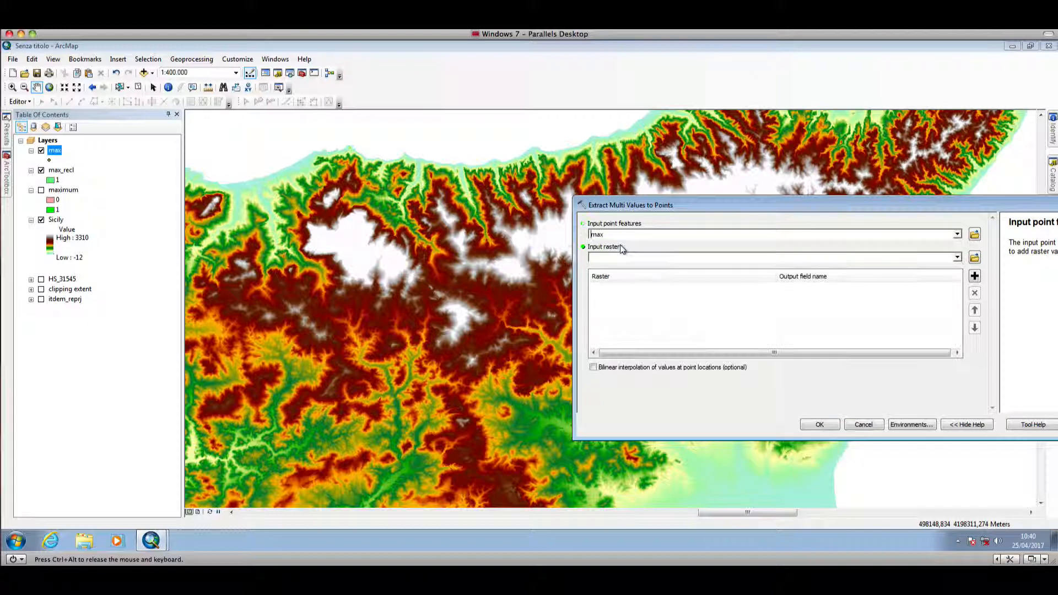
pyautogui.click(958, 258)
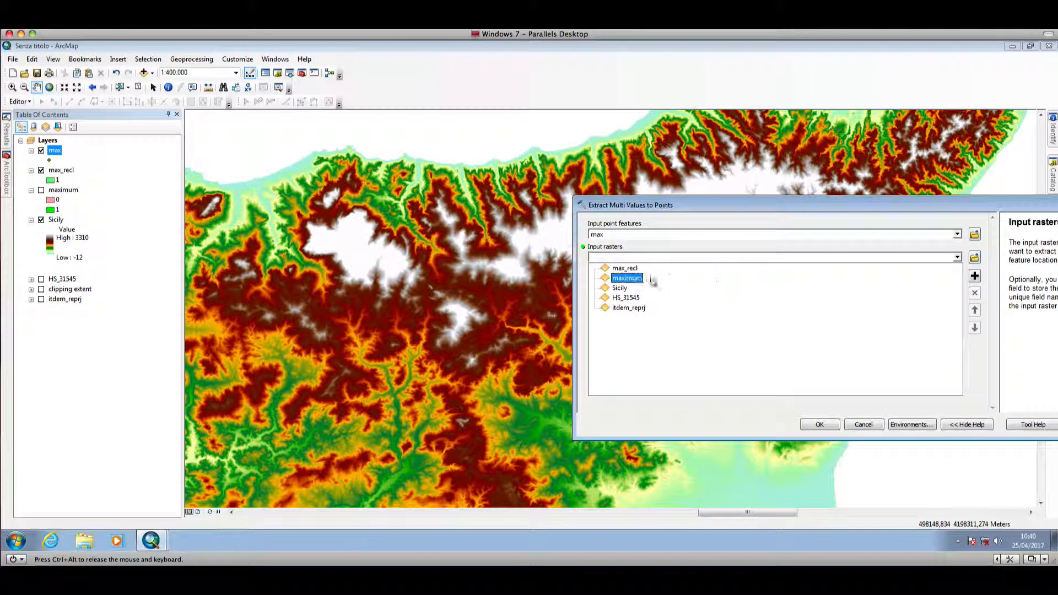
pyautogui.click(620, 287)
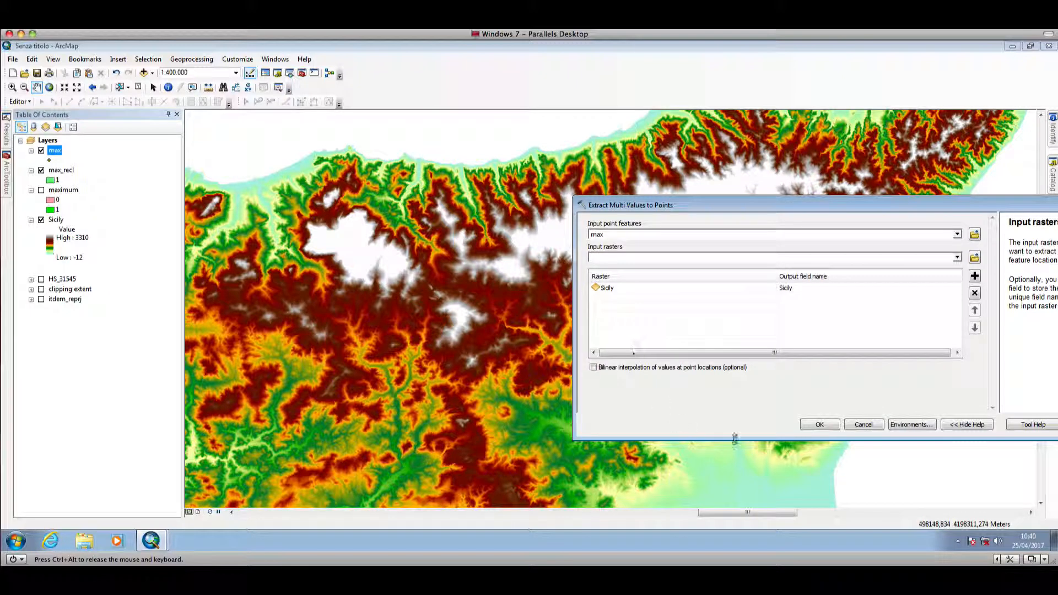
pyautogui.click(829, 424)
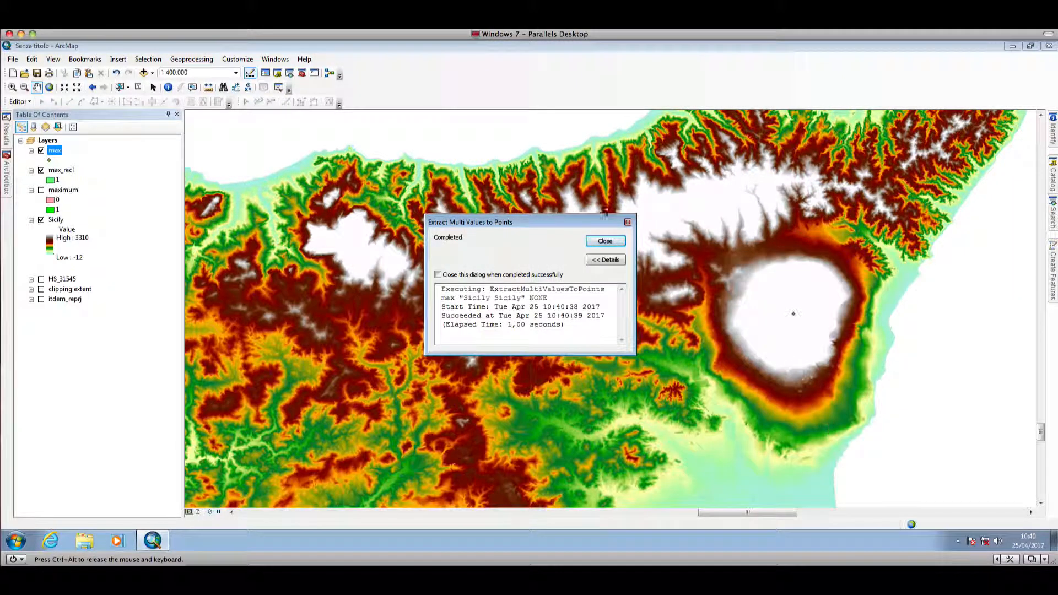
pyautogui.click(604, 241)
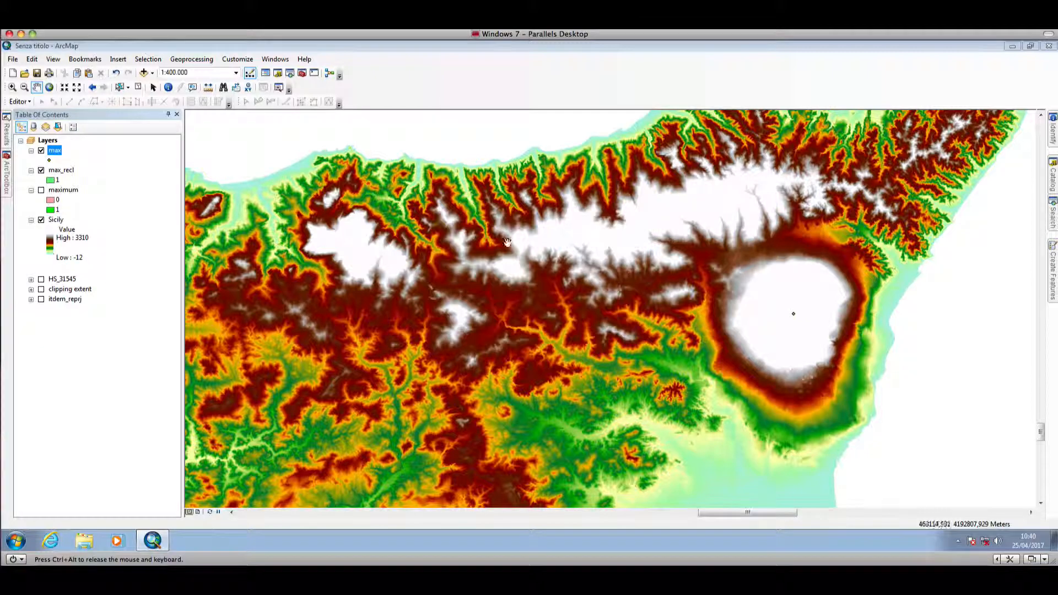
# - Open the max layer's attribute table and review the extracted Sicily field, then close it
pyautogui.rightClick(56, 154)
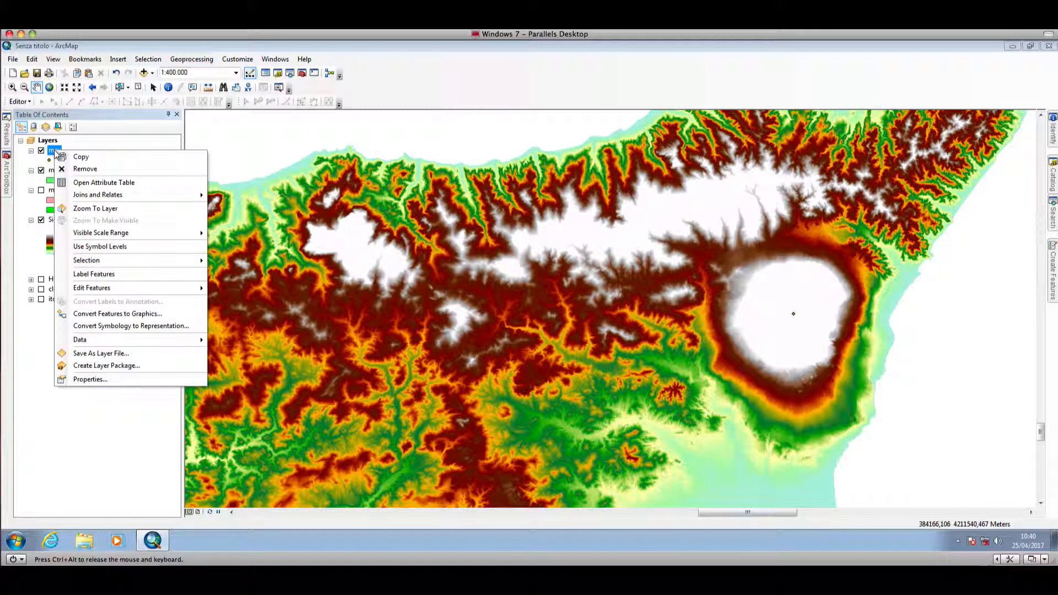
pyautogui.click(103, 183)
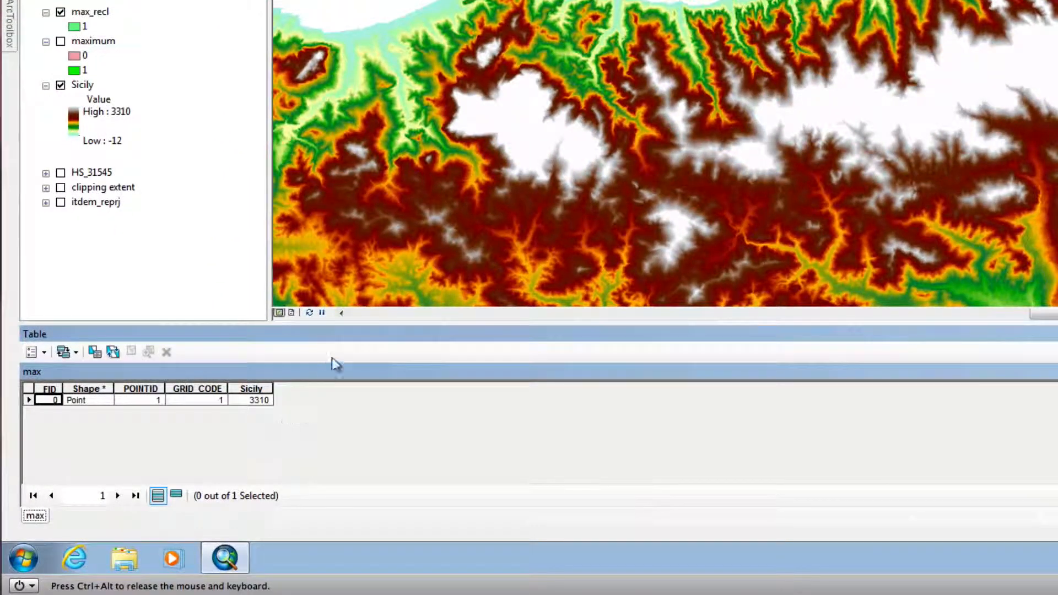
pyautogui.moveTo(338, 333); pyautogui.dragTo(275, 468)
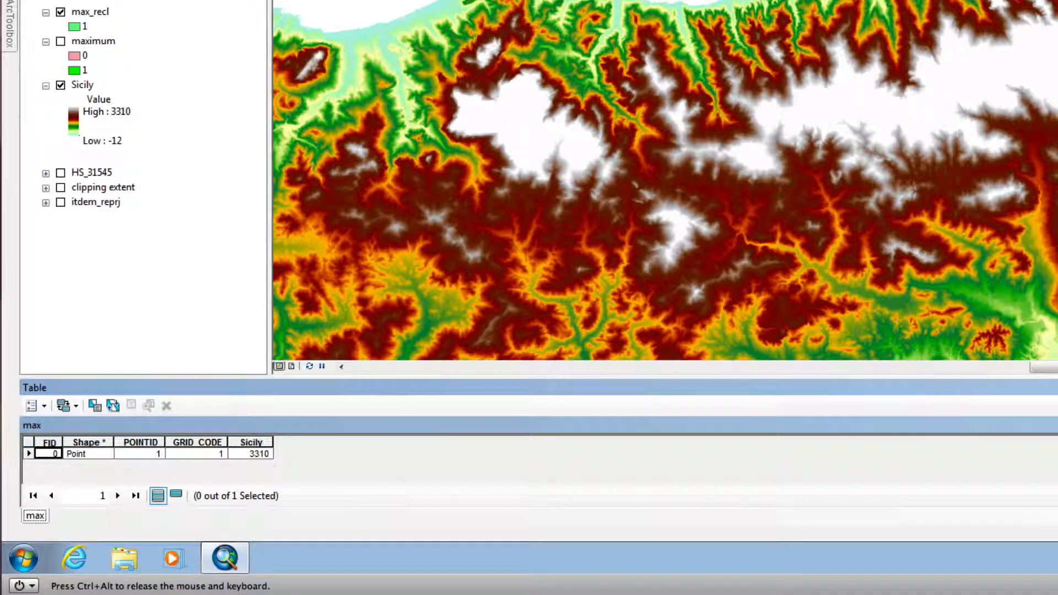
pyautogui.click(1038, 425)
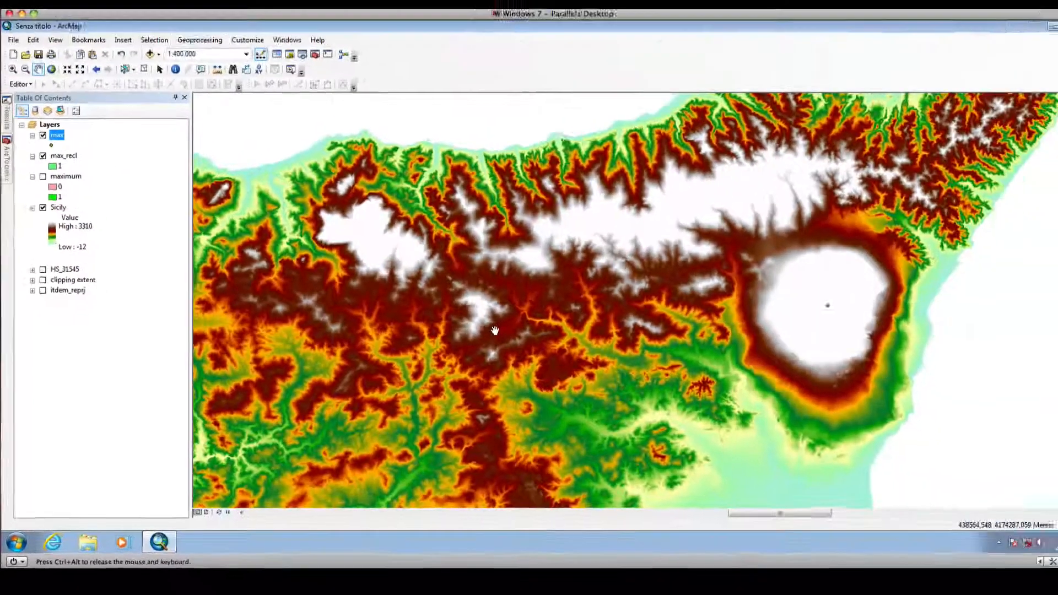
# - Examine the max point's position across the whole Sicily elevation raster
pyautogui.scroll(4, 478, 344)
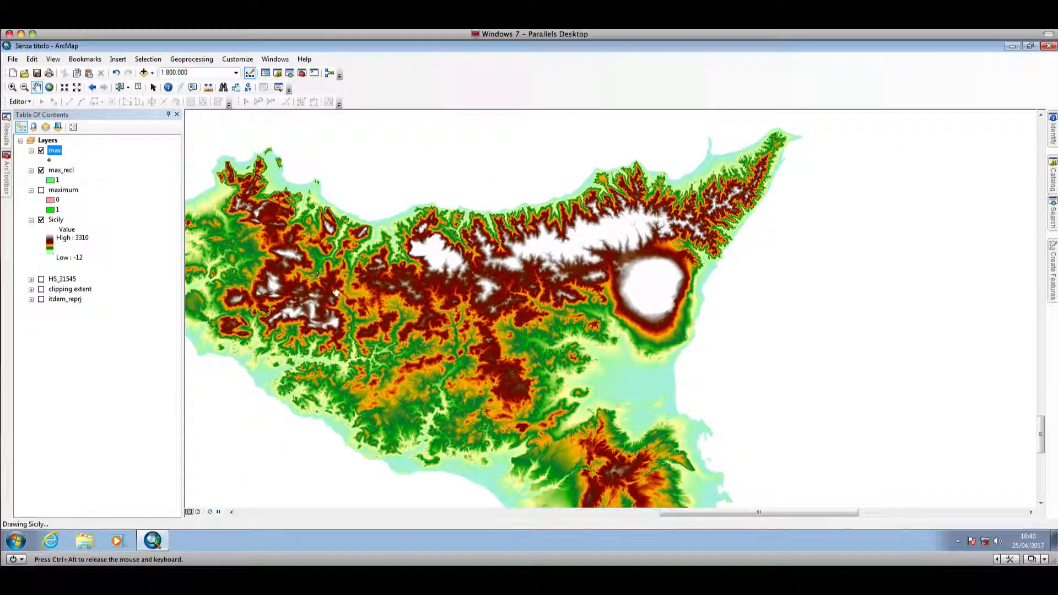
pyautogui.moveTo(339, 292); pyautogui.dragTo(403, 274)
pyautogui.moveTo(332, 272); pyautogui.dragTo(406, 277)
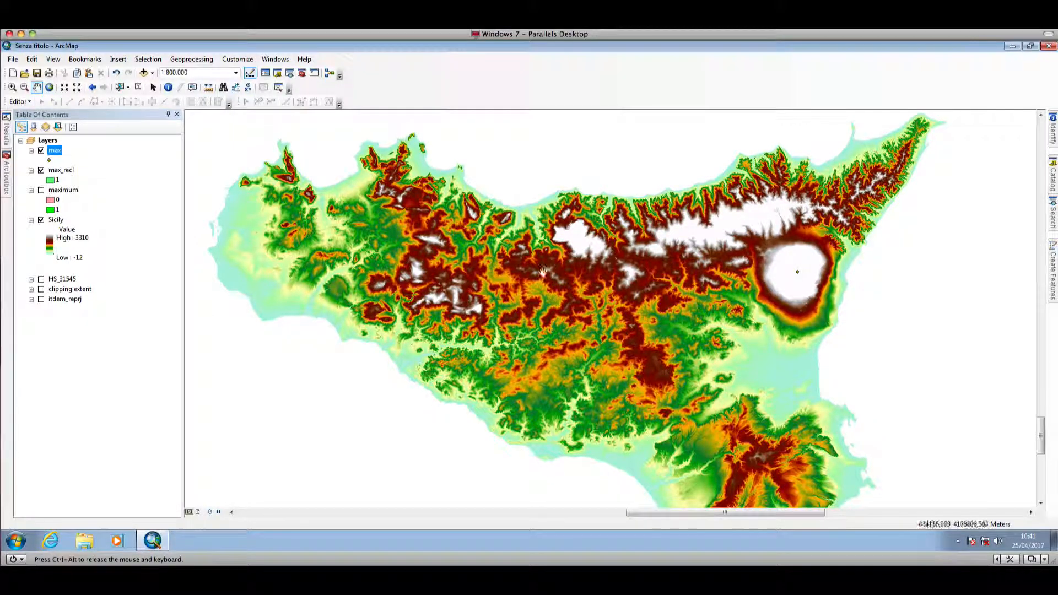
pyautogui.moveTo(592, 322); pyautogui.dragTo(562, 297)
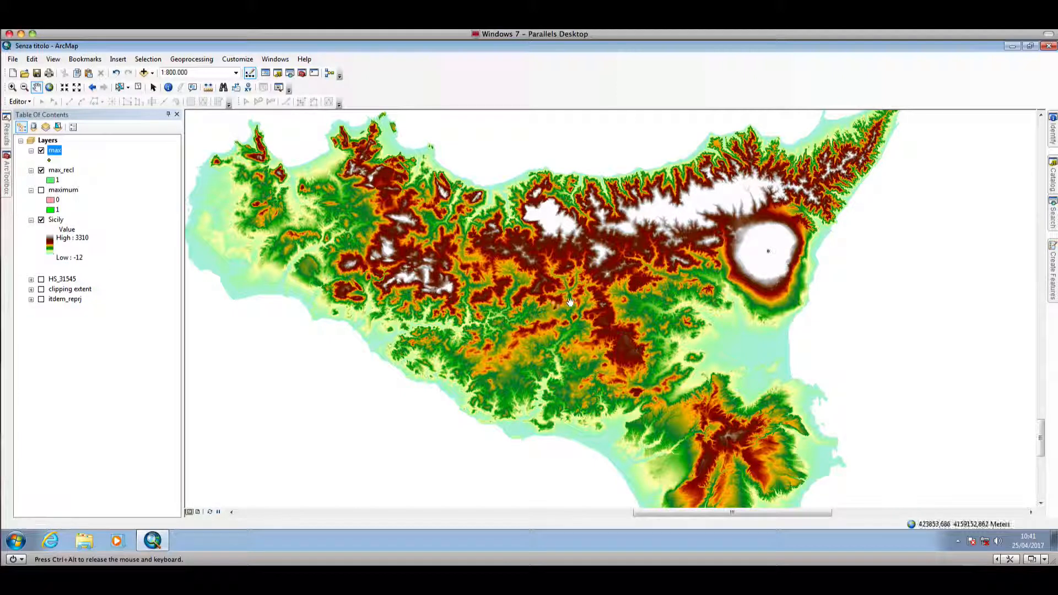
pyautogui.moveTo(445, 266); pyautogui.dragTo(469, 287)
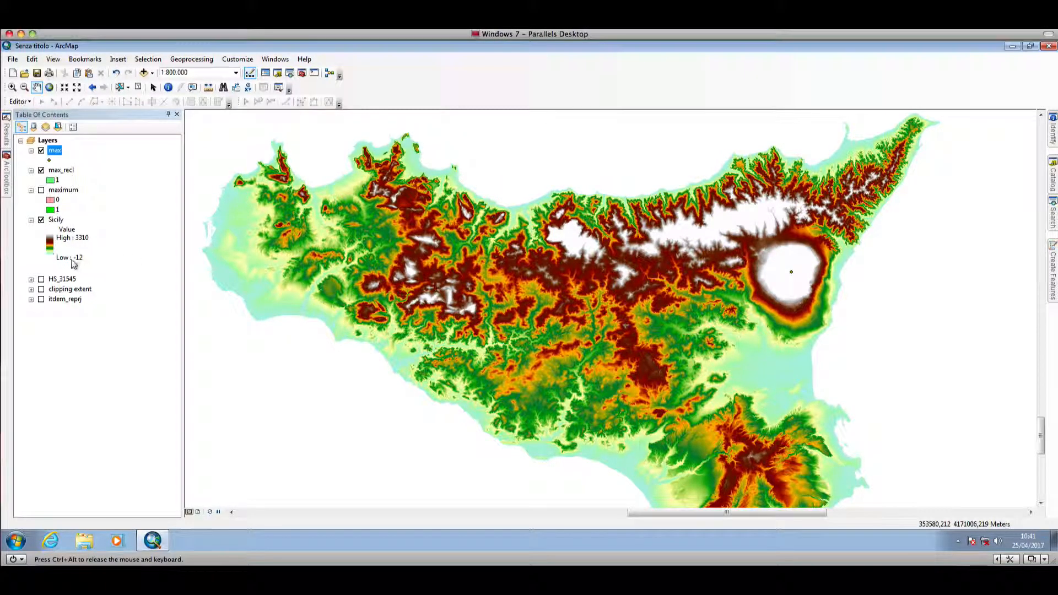
pyautogui.moveTo(513, 298); pyautogui.dragTo(522, 282)
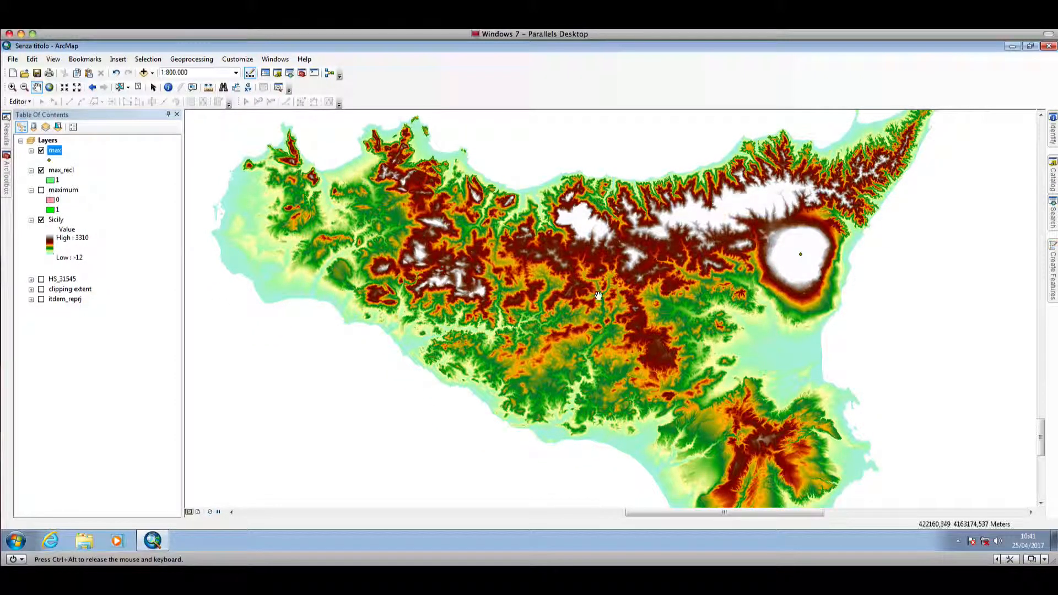
pyautogui.moveTo(599, 295)
pyautogui.mouseDown()
pyautogui.moveTo(581, 280)
pyautogui.moveTo(572, 315)
pyautogui.mouseUp()
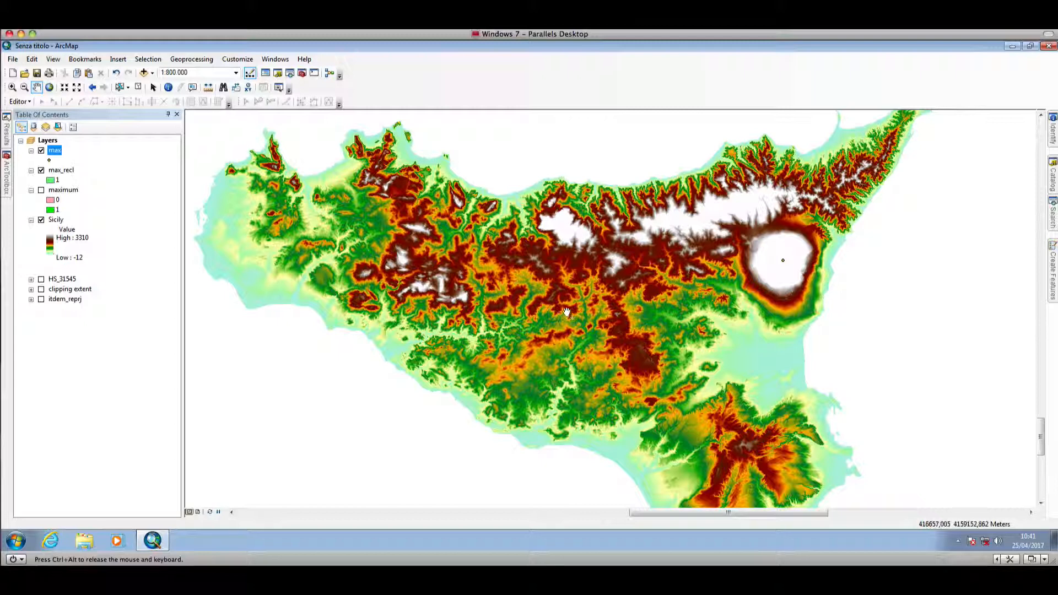
pyautogui.click(799, 25)
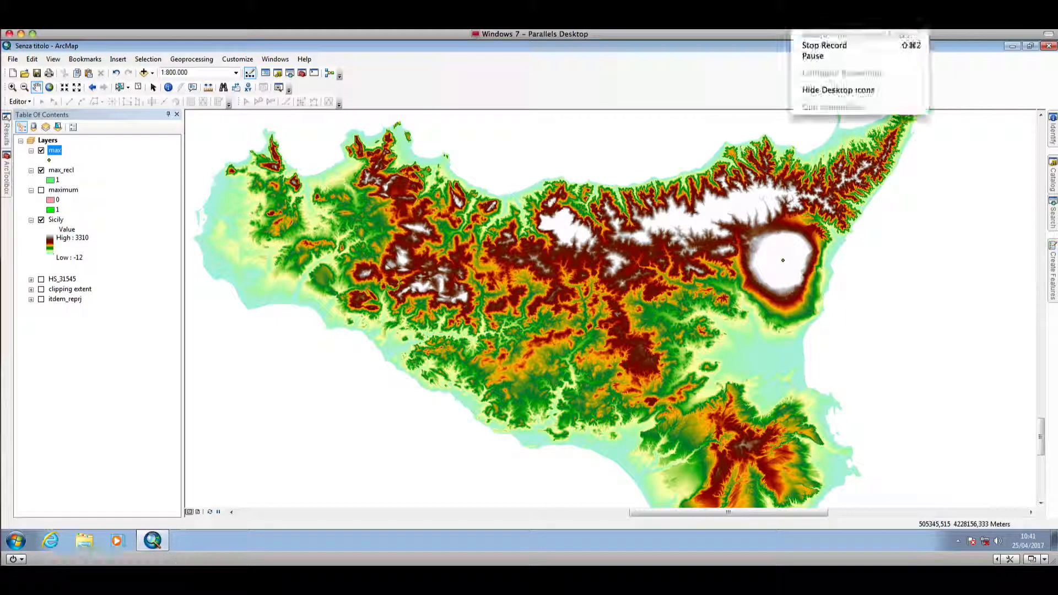